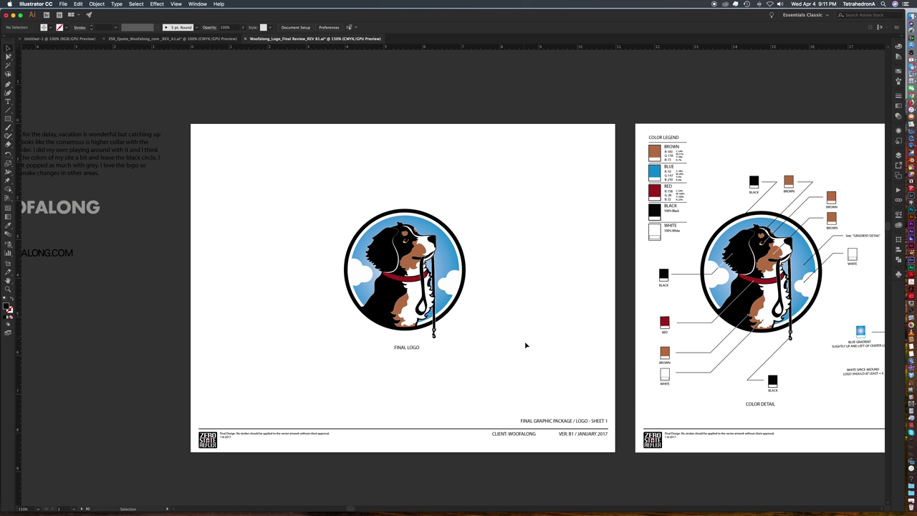
# Look over the final logo, color detail and use guideline sheets of the Woofalong package.
pyautogui.moveTo(551, 338); pyautogui.dragTo(131, 353)
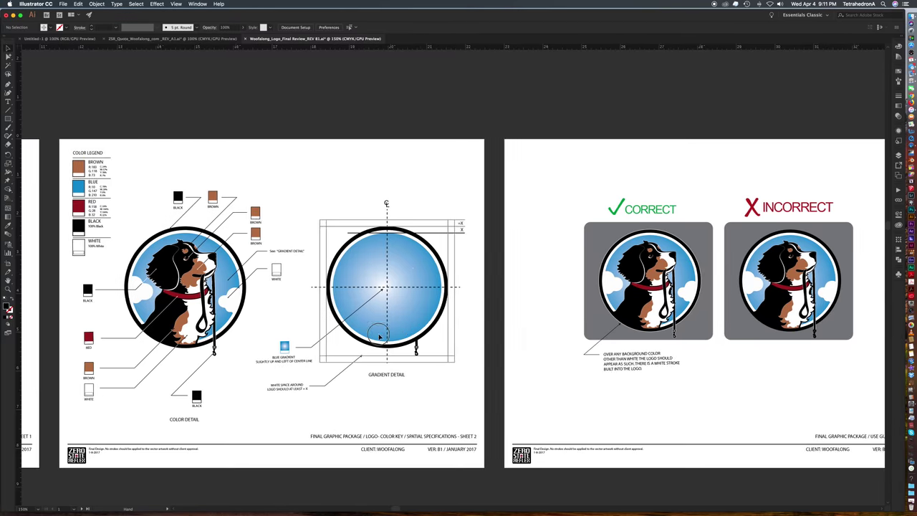
pyautogui.moveTo(509, 326); pyautogui.dragTo(583, 319)
pyautogui.moveTo(383, 311); pyautogui.dragTo(594, 315)
pyautogui.moveTo(475, 331); pyautogui.dragTo(588, 320)
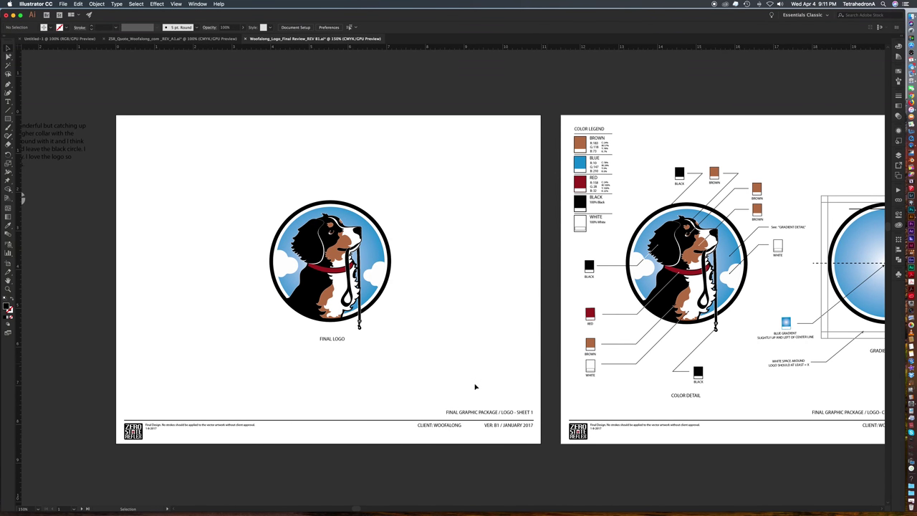
# Inspect the version and client text in the footer of sheet 1 up close.
pyautogui.press('z')
pyautogui.moveTo(333, 363); pyautogui.dragTo(528, 436)
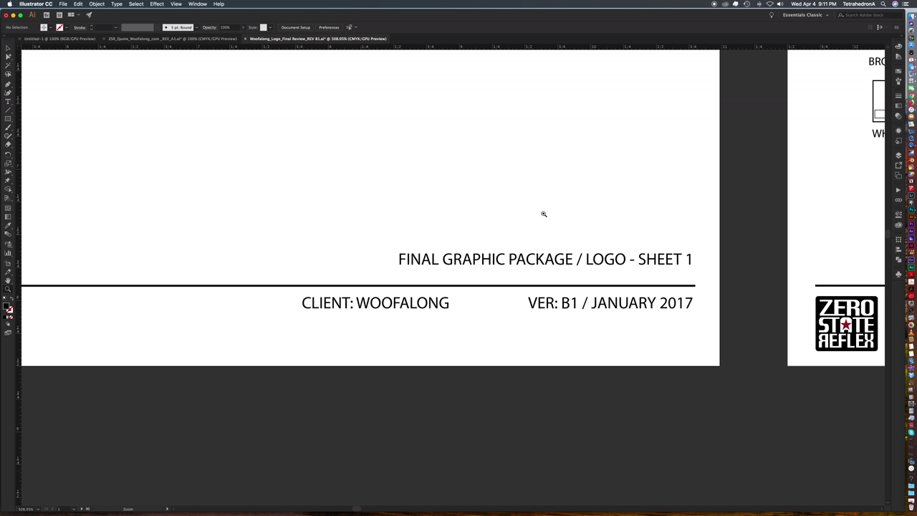
pyautogui.moveTo(543, 213); pyautogui.dragTo(588, 242)
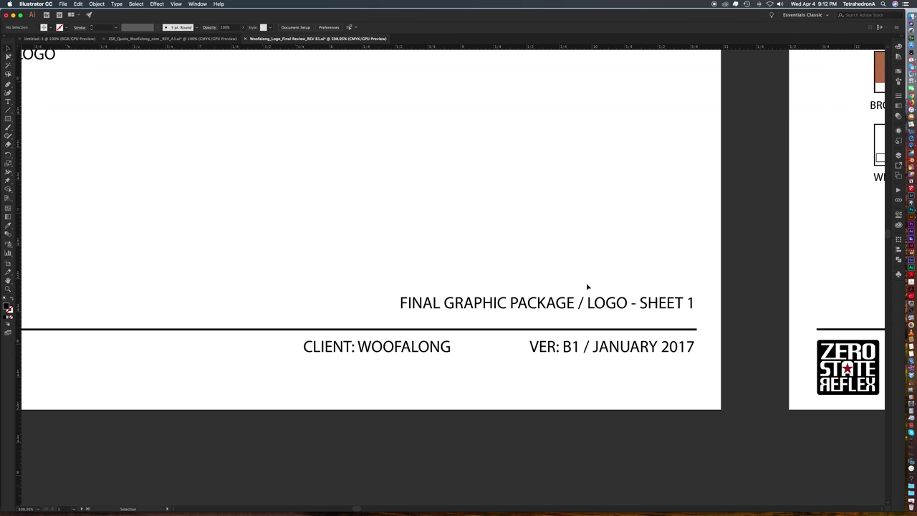
pyautogui.click(562, 355)
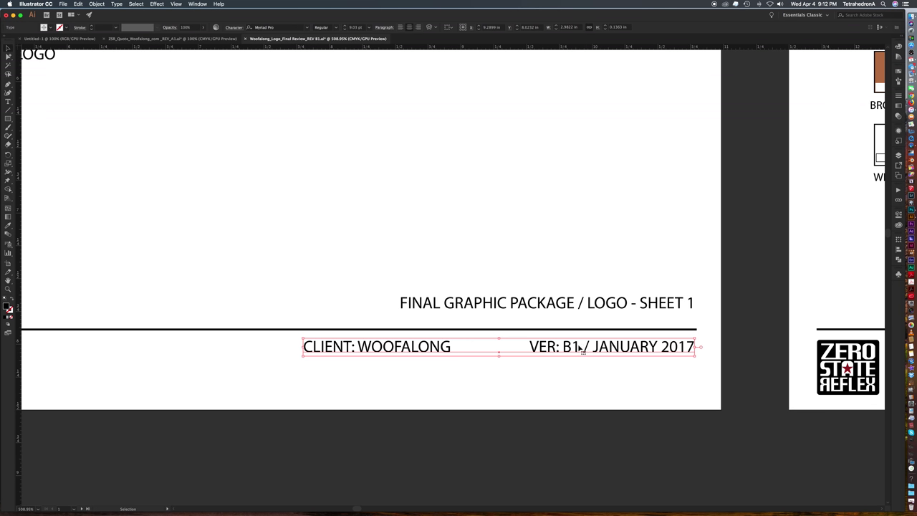
pyautogui.doubleClick(573, 347)
pyautogui.doubleClick(570, 347)
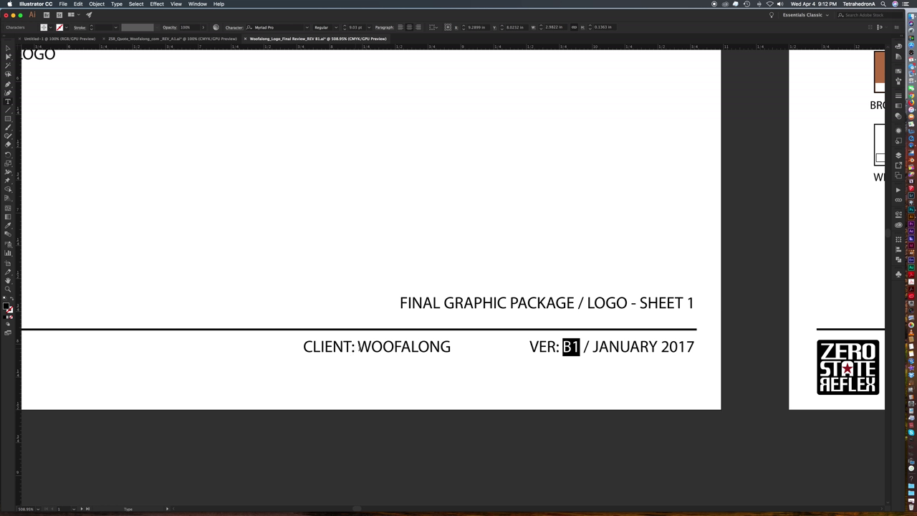
pyautogui.moveTo(358, 347); pyautogui.dragTo(452, 347)
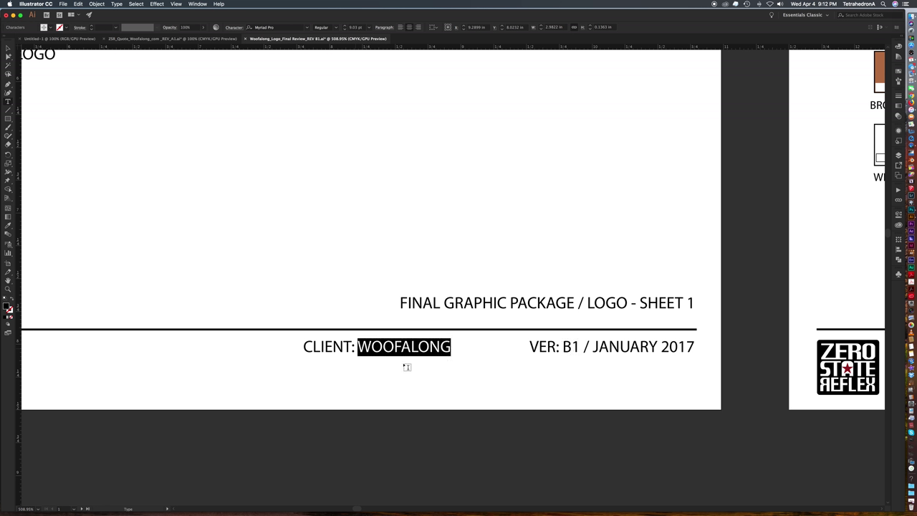
pyautogui.click(8, 48)
pyautogui.click(451, 270)
# Compare the client and version line in the footers of sheets 1, 2 and 3.
pyautogui.press('z')
pyautogui.keyDown('alt'); pyautogui.click(474, 276); pyautogui.keyUp('alt')
pyautogui.keyDown('alt'); pyautogui.click(477, 277); pyautogui.keyUp('alt')
pyautogui.keyDown('alt'); pyautogui.click(476, 277); pyautogui.keyUp('alt')
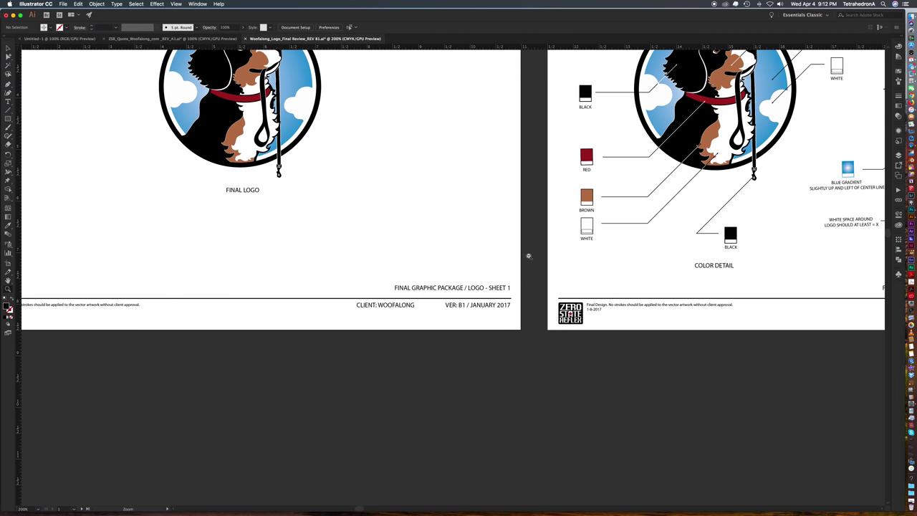
pyautogui.moveTo(528, 256); pyautogui.dragTo(365, 306)
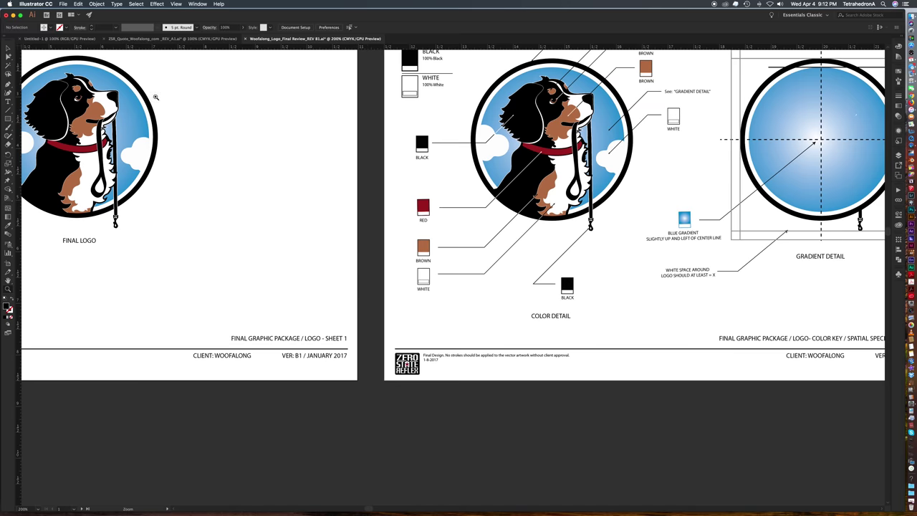
pyautogui.click(320, 360)
pyautogui.hscroll(8, 436, 340)
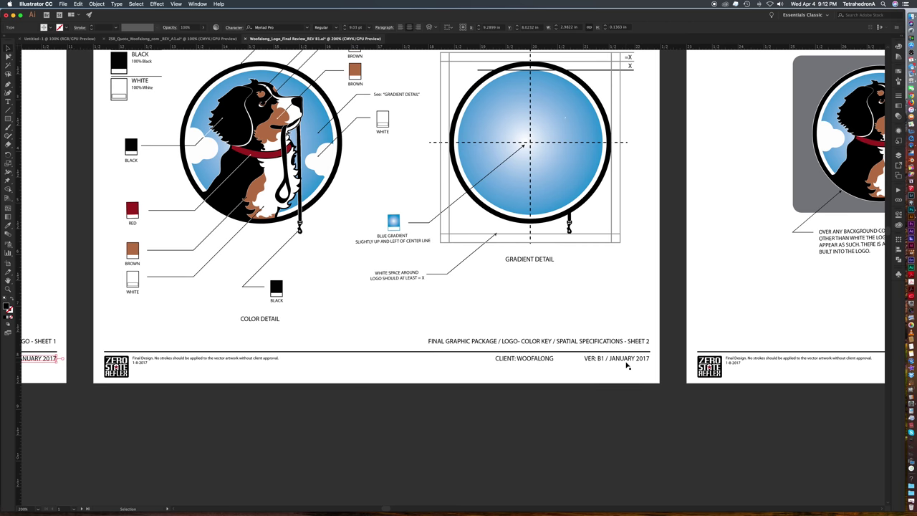
pyautogui.click(627, 366)
pyautogui.hscroll(8, 627, 365)
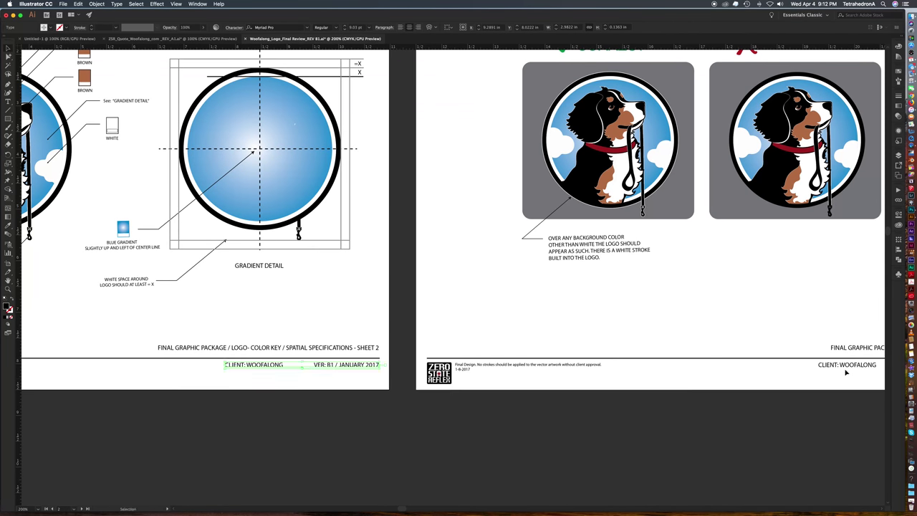
pyautogui.click(845, 368)
pyautogui.moveTo(701, 357); pyautogui.dragTo(576, 389)
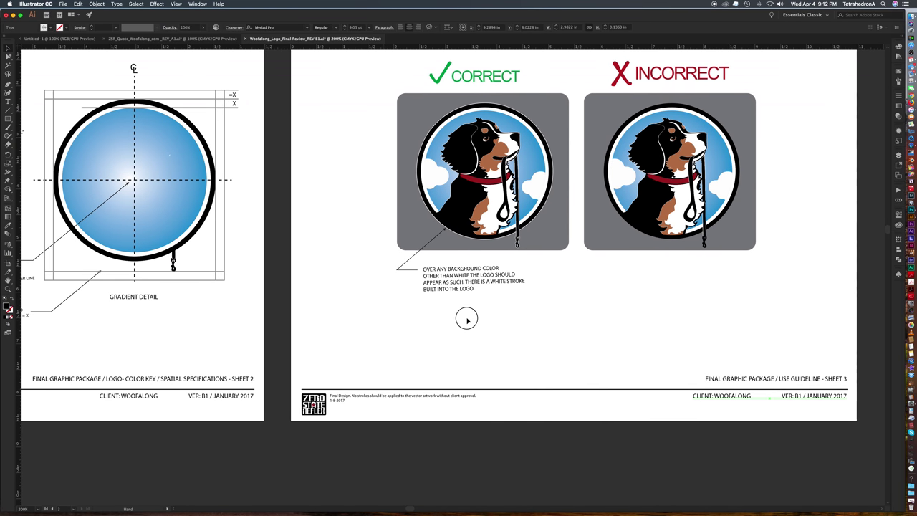
pyautogui.hscroll(-10, 466, 319)
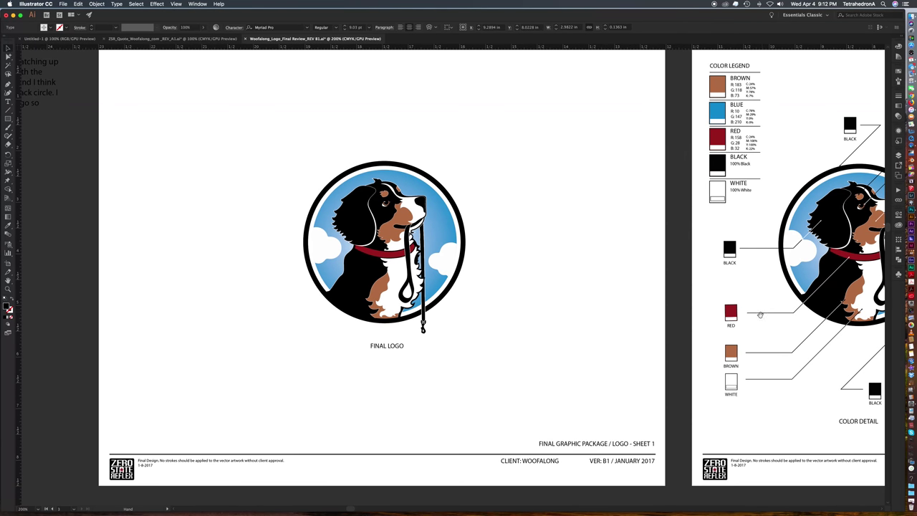
# Check the client and version line on sheet 1 again alongside the one on sheet 2.
pyautogui.moveTo(591, 337); pyautogui.dragTo(581, 336)
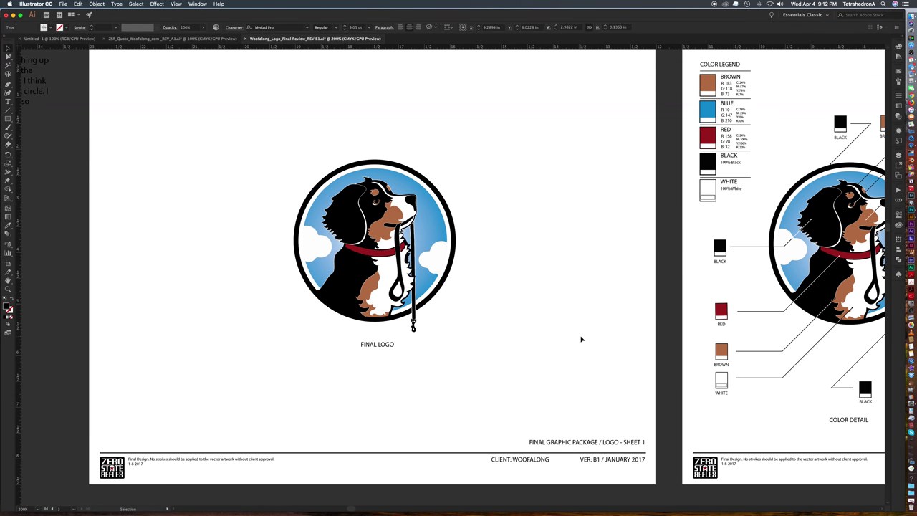
pyautogui.click(590, 462)
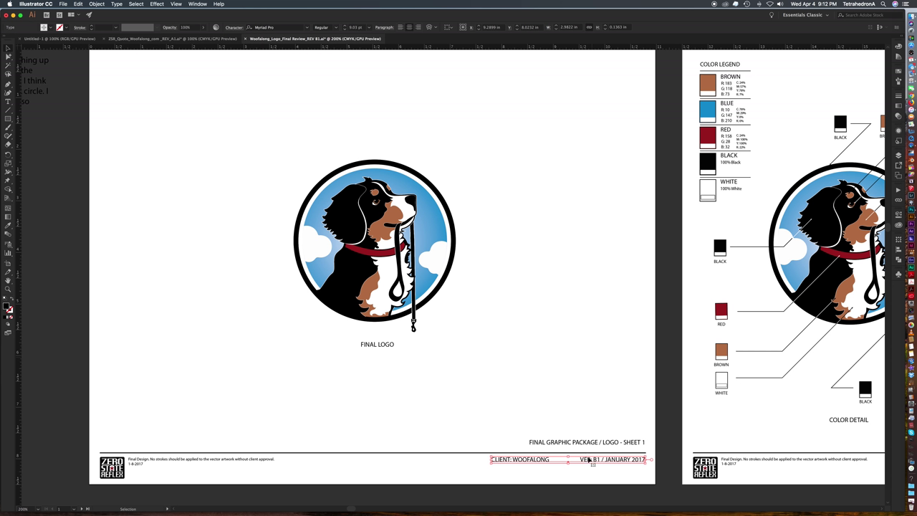
pyautogui.moveTo(714, 308); pyautogui.dragTo(234, 305)
pyautogui.moveTo(186, 456); pyautogui.dragTo(311, 471)
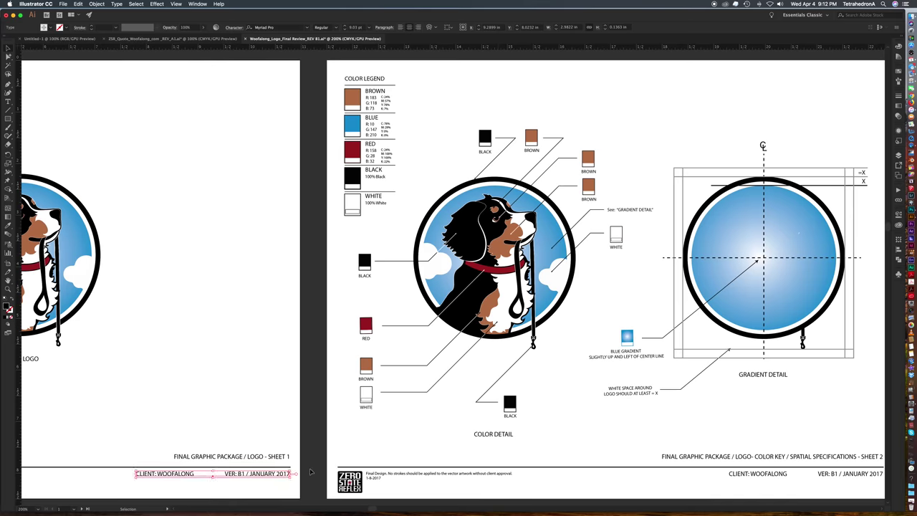
pyautogui.moveTo(328, 246); pyautogui.dragTo(852, 230)
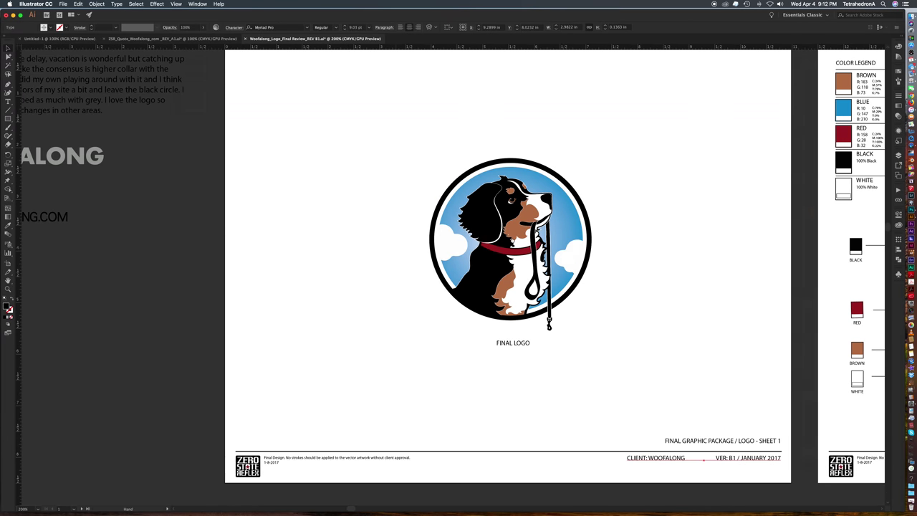
pyautogui.moveTo(299, 263); pyautogui.dragTo(209, 260)
pyautogui.moveTo(601, 268); pyautogui.dragTo(560, 293)
pyautogui.click(575, 391)
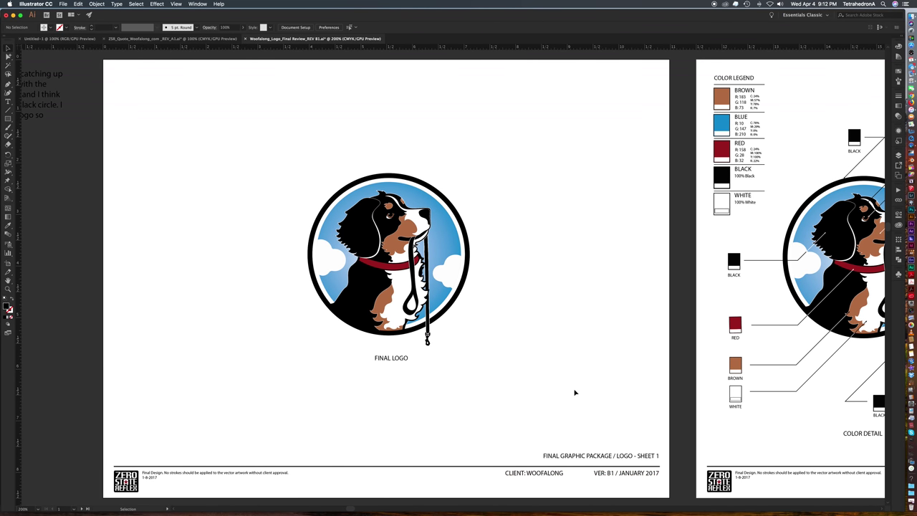
# Convert the client and version line on sheet 1 into a dynamic Movie Clip symbol named Footer.
pyautogui.click(612, 480)
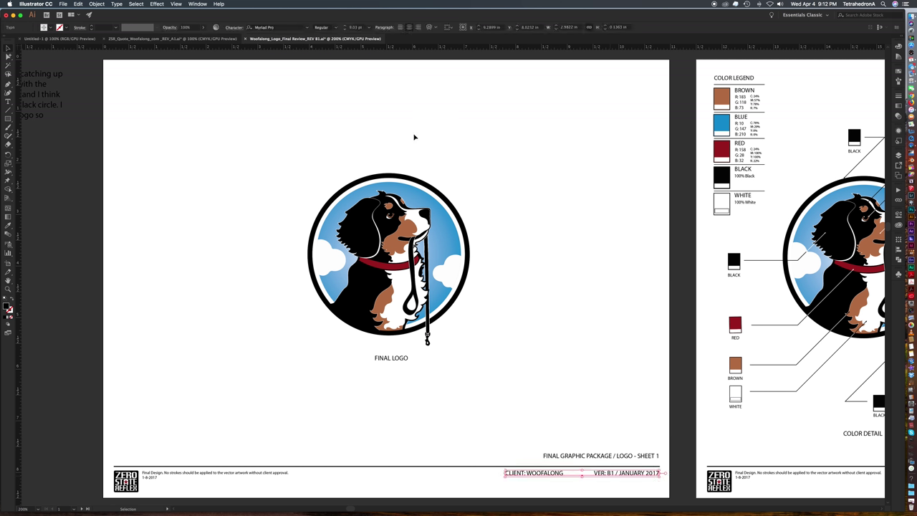
pyautogui.click(198, 4)
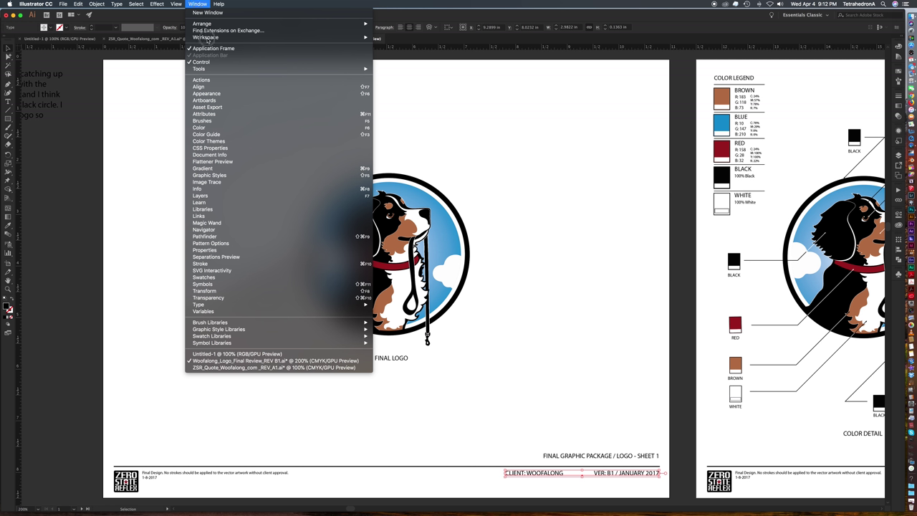
pyautogui.click(243, 284)
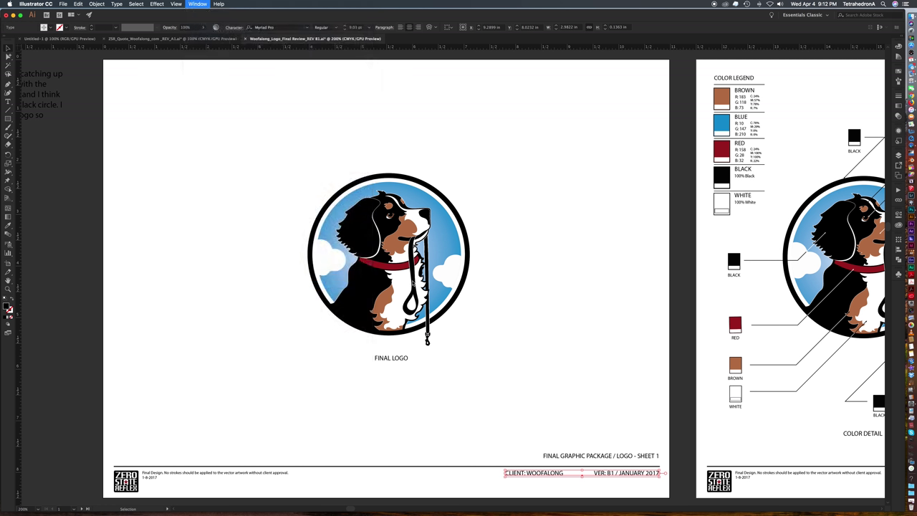
pyautogui.click(899, 276)
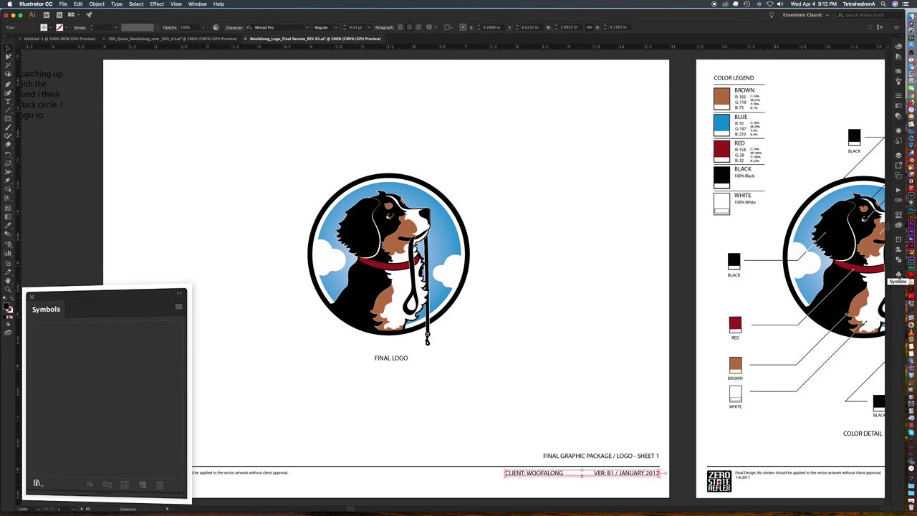
pyautogui.click(899, 276)
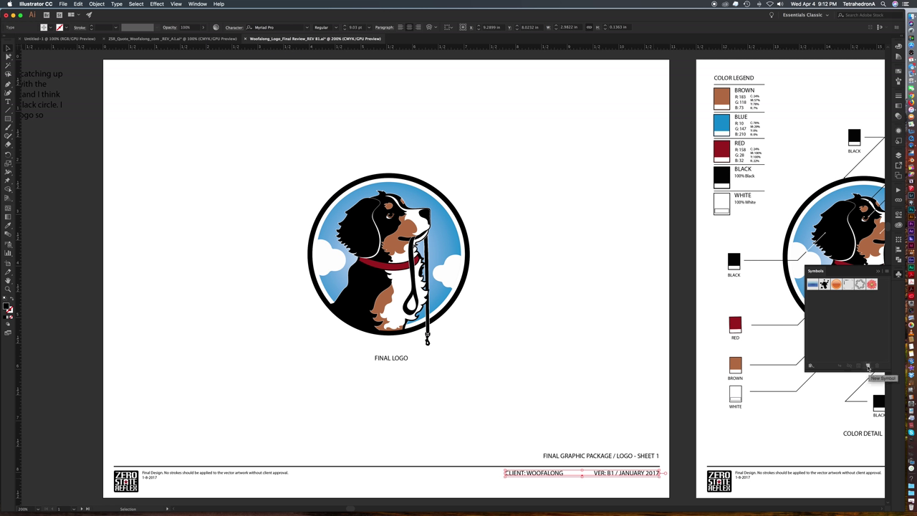
pyautogui.moveTo(854, 270); pyautogui.dragTo(719, 390)
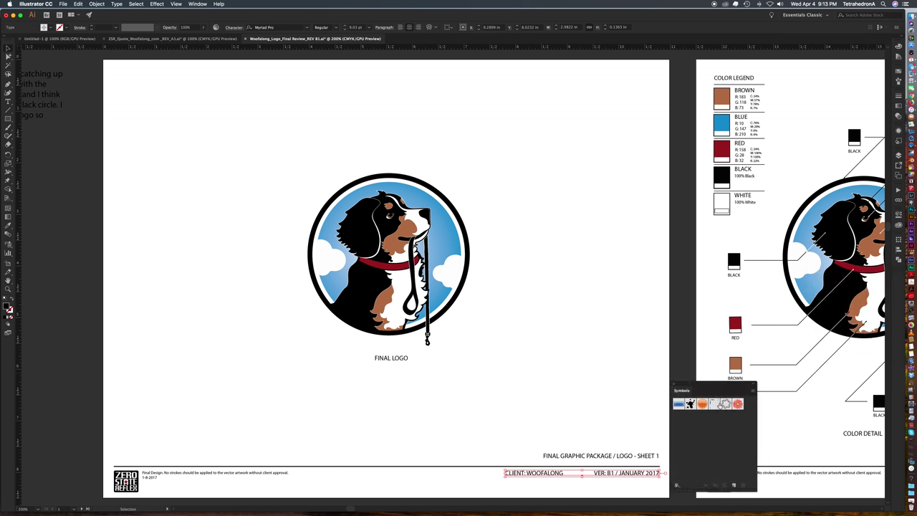
pyautogui.click(733, 487)
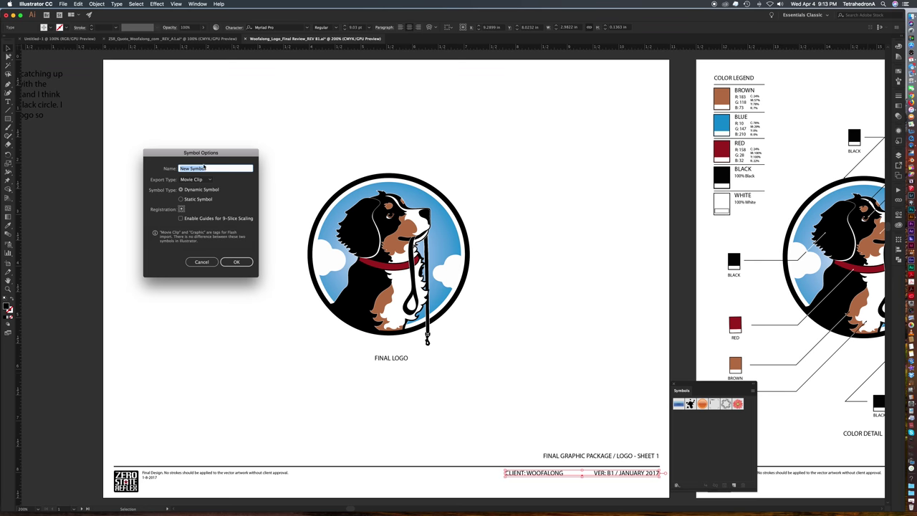
pyautogui.write('c')
pyautogui.click(235, 261)
pyautogui.click(635, 358)
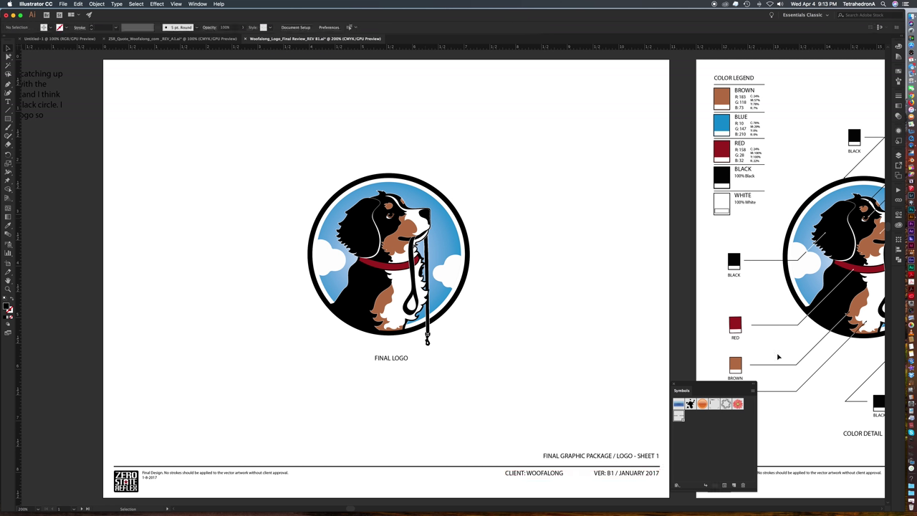
pyautogui.moveTo(684, 386); pyautogui.dragTo(893, 276)
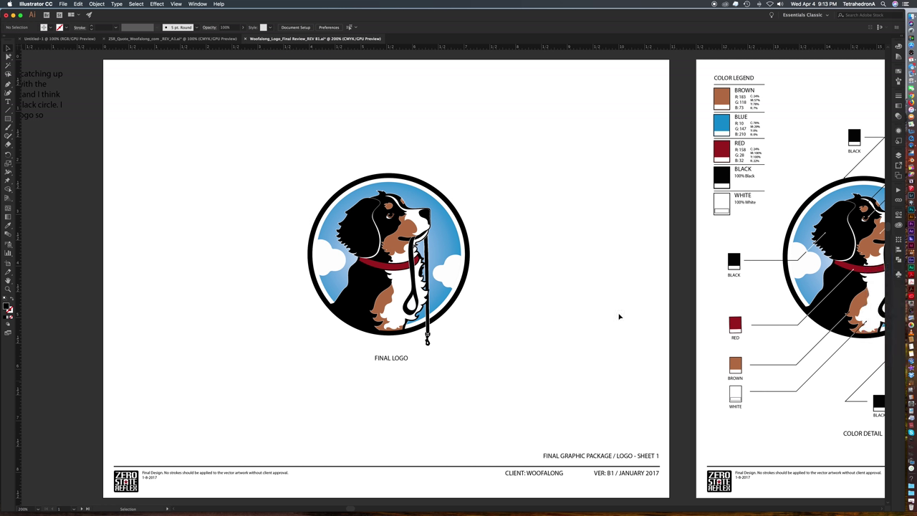
# Examine sheet 1's footer symbol instance up close and compare it with the ordinary sheet title text above it.
pyautogui.moveTo(606, 409); pyautogui.dragTo(514, 308)
pyautogui.press('z')
pyautogui.moveTo(332, 272); pyautogui.dragTo(678, 477)
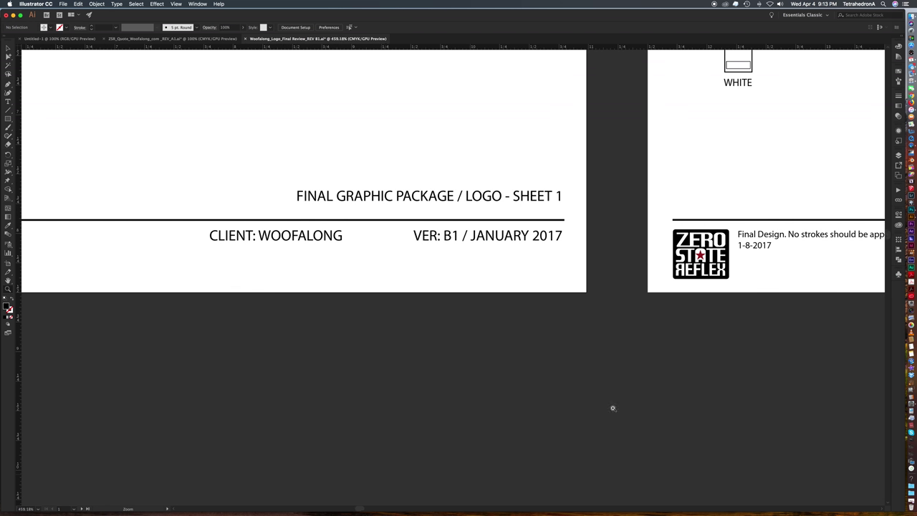
pyautogui.moveTo(420, 246); pyautogui.dragTo(448, 305)
pyautogui.click(8, 48)
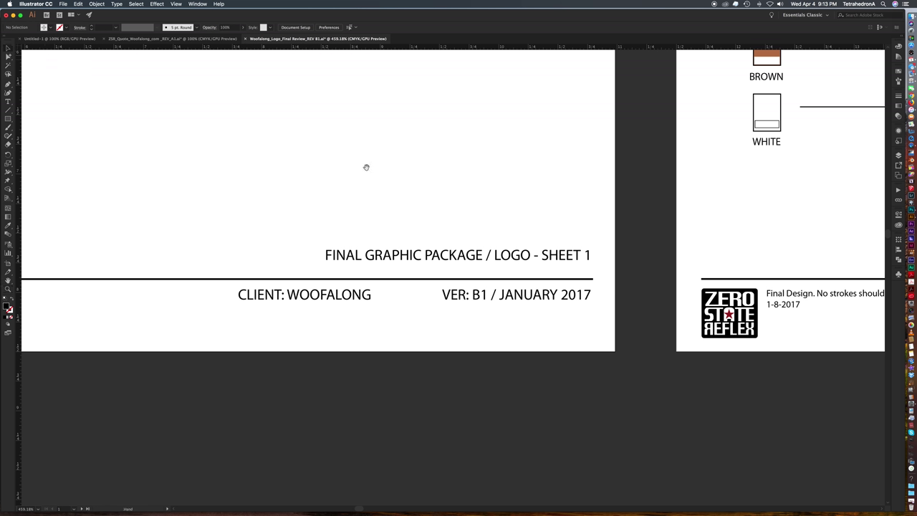
pyautogui.moveTo(365, 168); pyautogui.dragTo(385, 212)
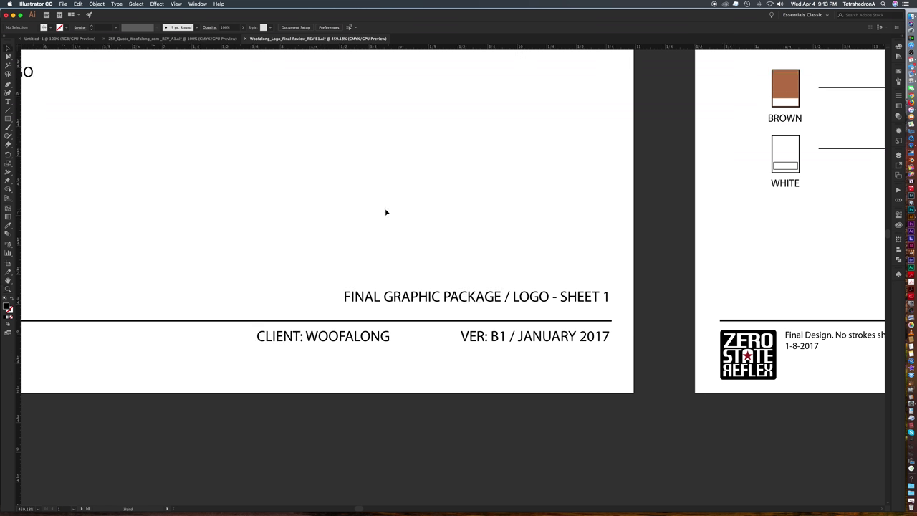
pyautogui.click(514, 338)
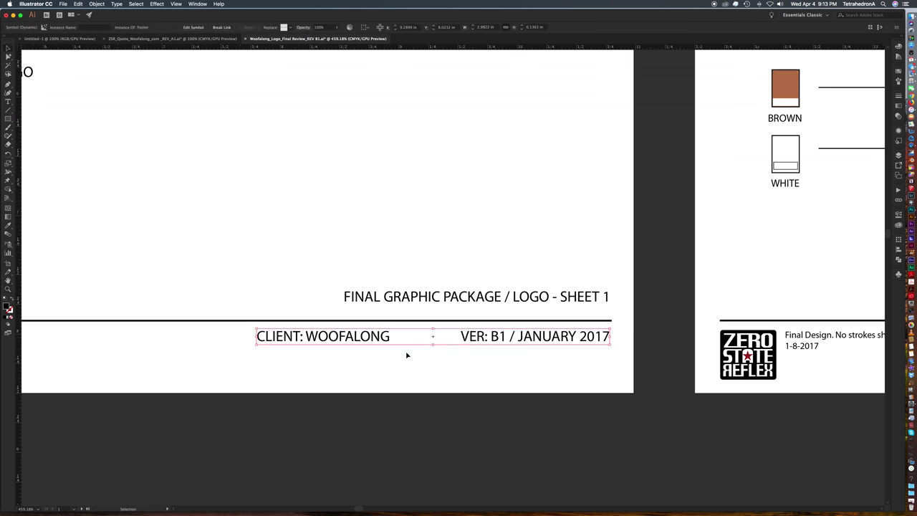
pyautogui.click(522, 298)
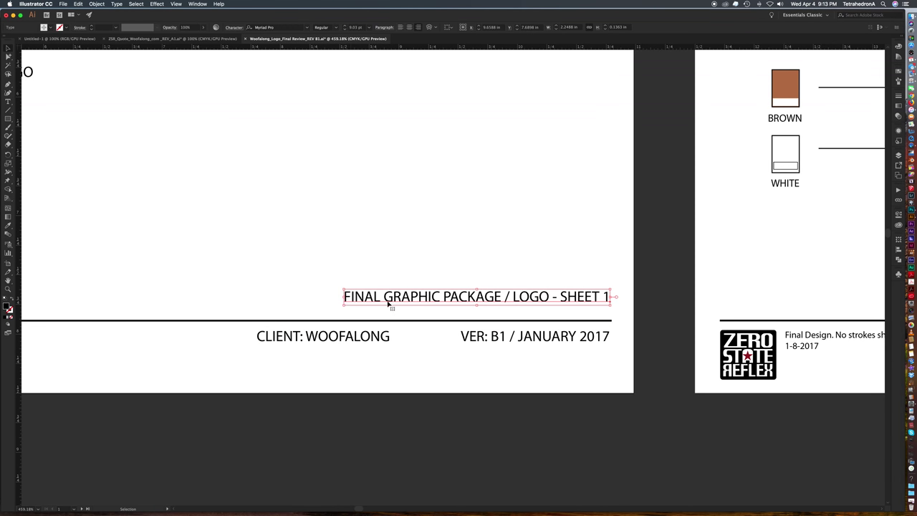
pyautogui.click(500, 340)
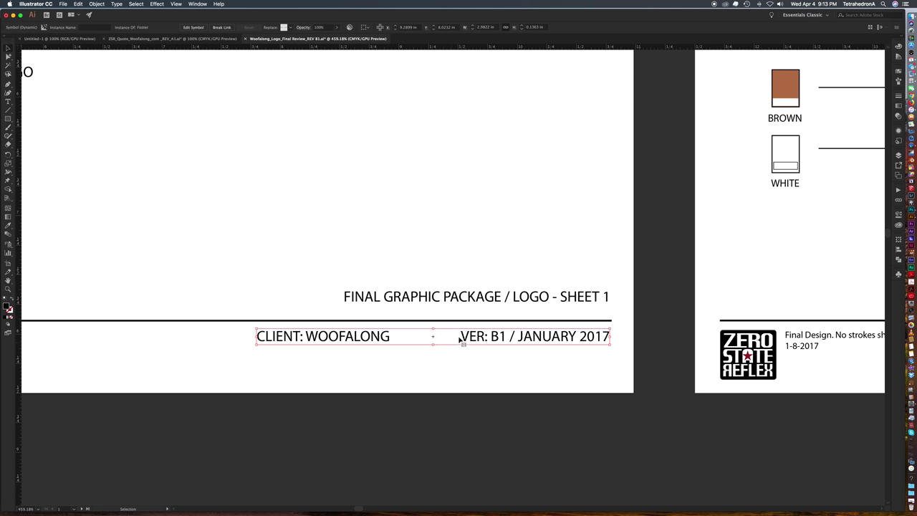
# Deselect the footer symbol and review the footers of sheets 1 and 2 together.
pyautogui.click(543, 373)
pyautogui.keyDown('alt'); pyautogui.keyDown('super'); pyautogui.click(543, 331); pyautogui.keyUp('super'); pyautogui.keyUp('alt')
pyautogui.keyDown('alt'); pyautogui.keyDown('super'); pyautogui.click(543, 331); pyautogui.keyUp('super'); pyautogui.keyUp('alt')
pyautogui.moveTo(511, 293); pyautogui.dragTo(501, 351)
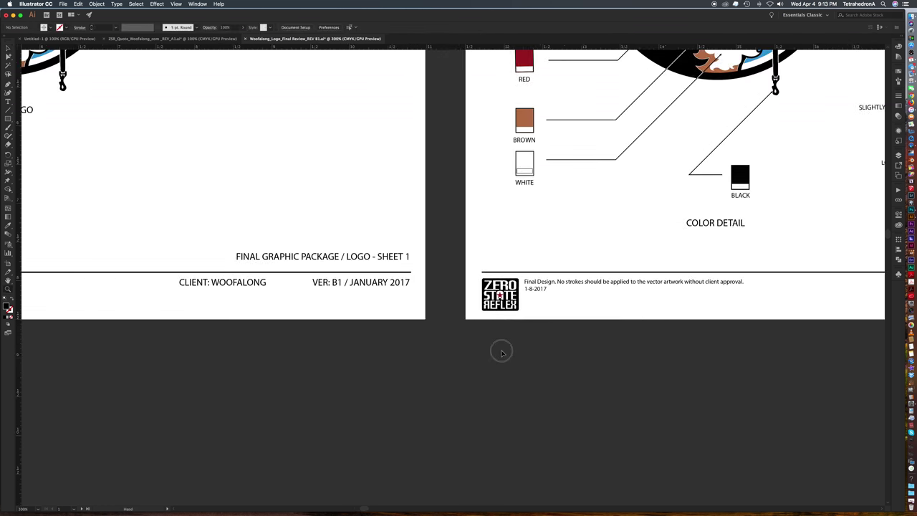
pyautogui.press('super+minus')
pyautogui.press('super+minus')
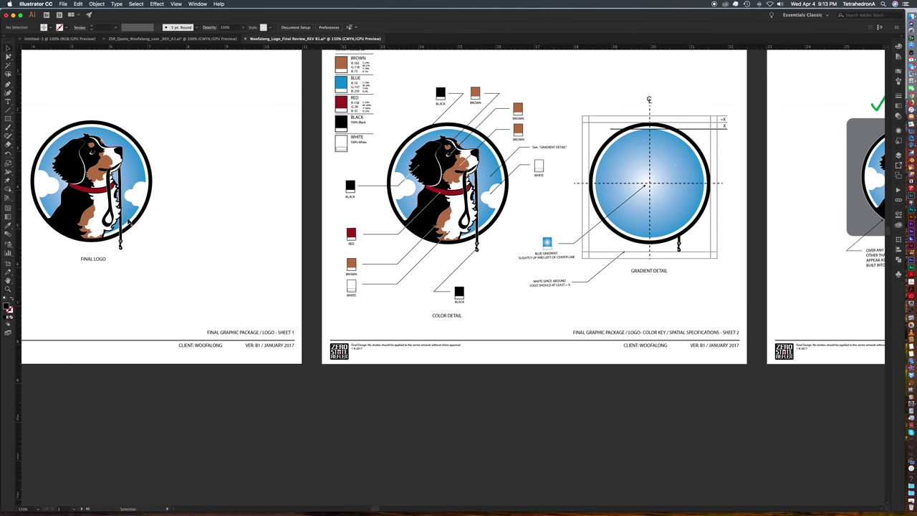
# Delete the plain-text client and version lines from the footers of sheets 2 and 3.
pyautogui.click(246, 347)
pyautogui.click(738, 381)
pyautogui.moveTo(707, 378); pyautogui.dragTo(624, 389)
pyautogui.click(631, 355)
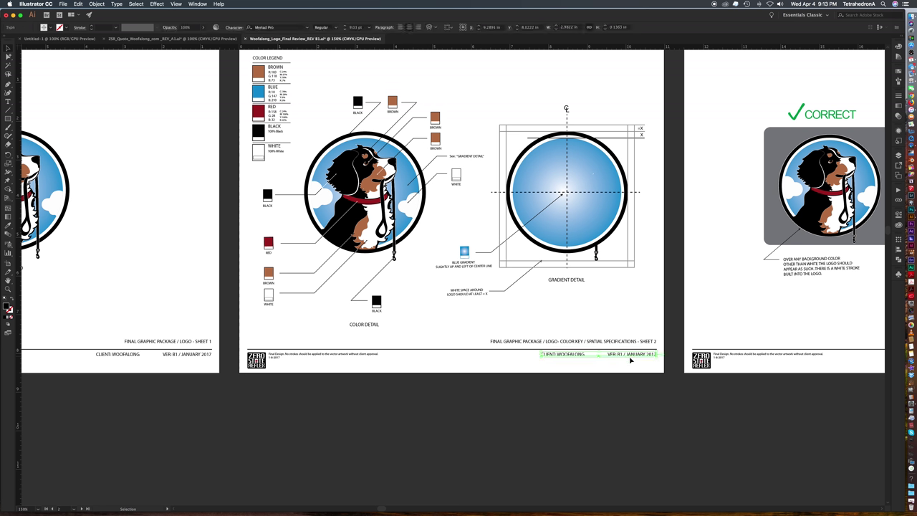
pyautogui.click(634, 378)
pyautogui.moveTo(682, 324); pyautogui.dragTo(368, 341)
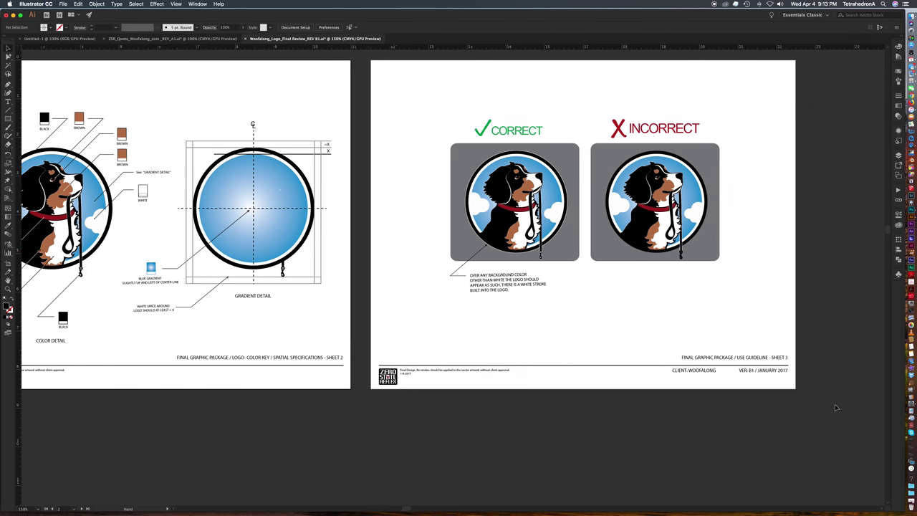
pyautogui.click(784, 373)
pyautogui.press('Delete')
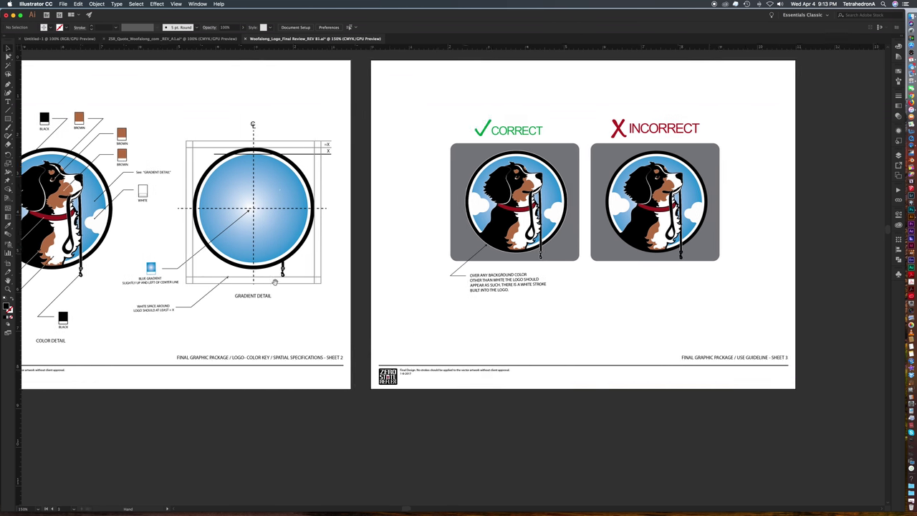
# Copy sheet 1's footer symbol instance to sheet 2 with a Move of 11.5 in horizontally and 0 in vertically.
pyautogui.hscroll(-15, 274, 282)
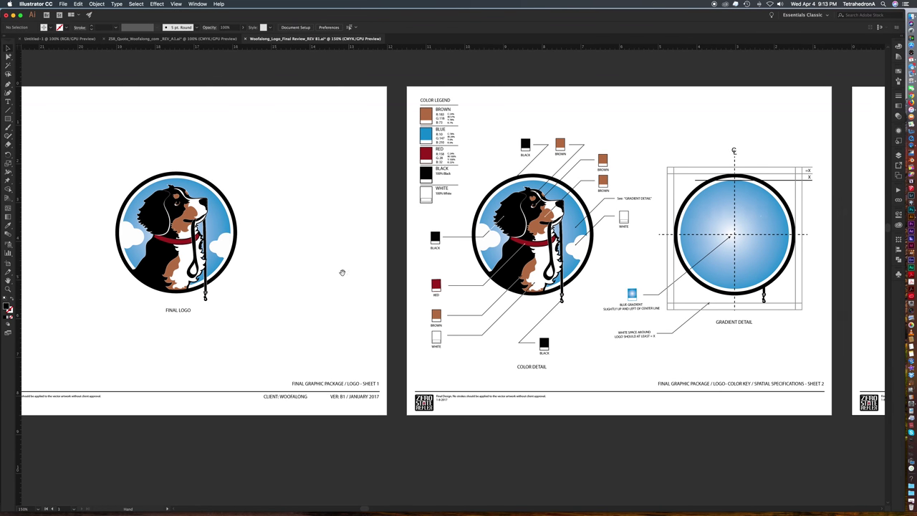
pyautogui.moveTo(342, 272); pyautogui.dragTo(335, 270)
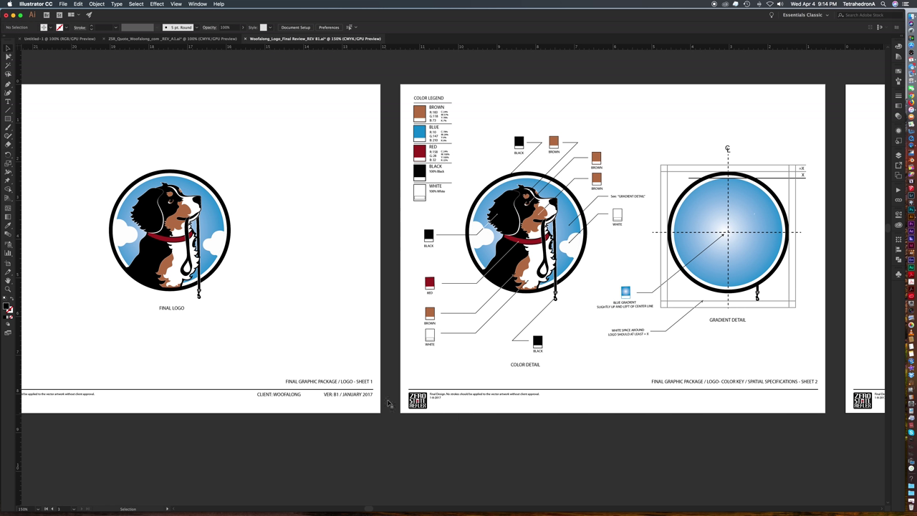
pyautogui.hscroll(-1, 361, 354)
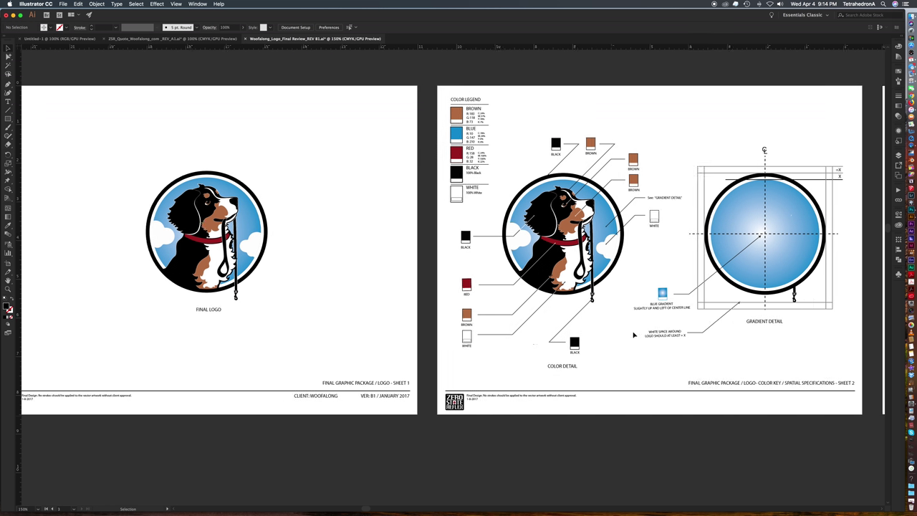
pyautogui.moveTo(387, 420)
pyautogui.mouseDown()
pyautogui.moveTo(366, 441)
pyautogui.moveTo(386, 436)
pyautogui.mouseUp()
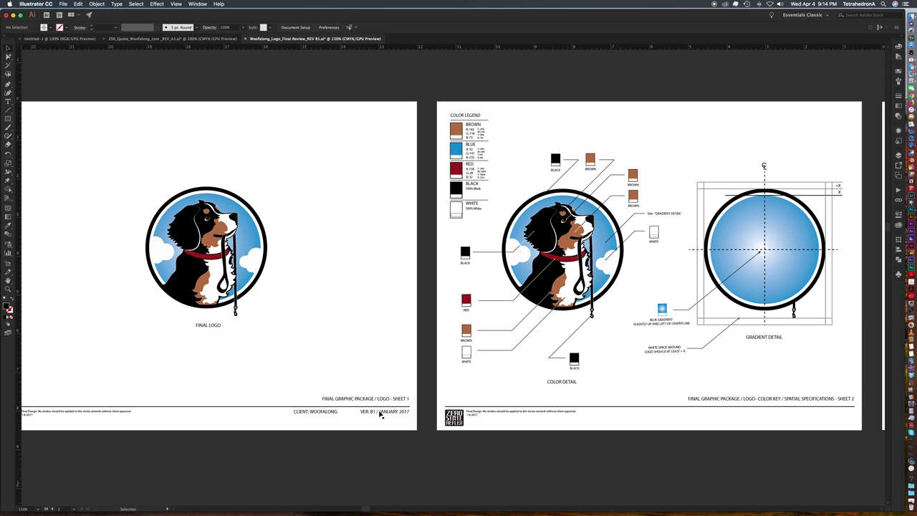
pyautogui.click(380, 413)
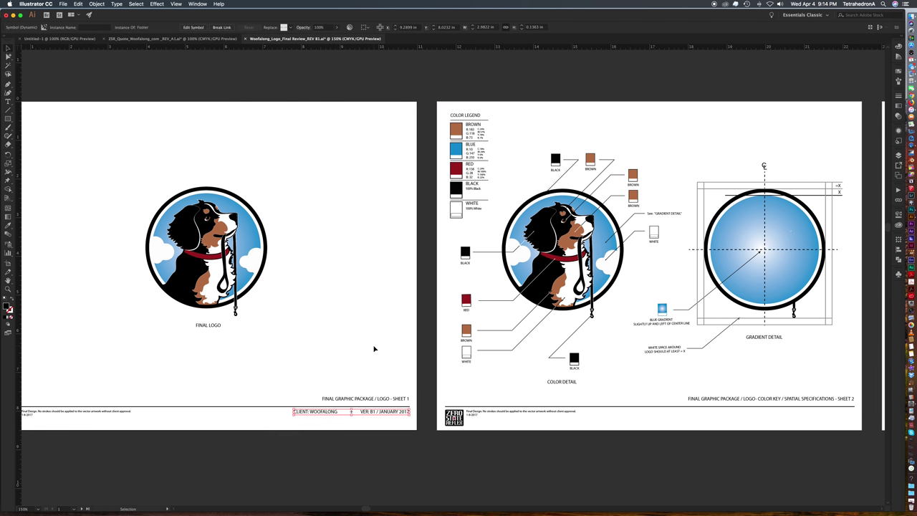
pyautogui.press('Return')
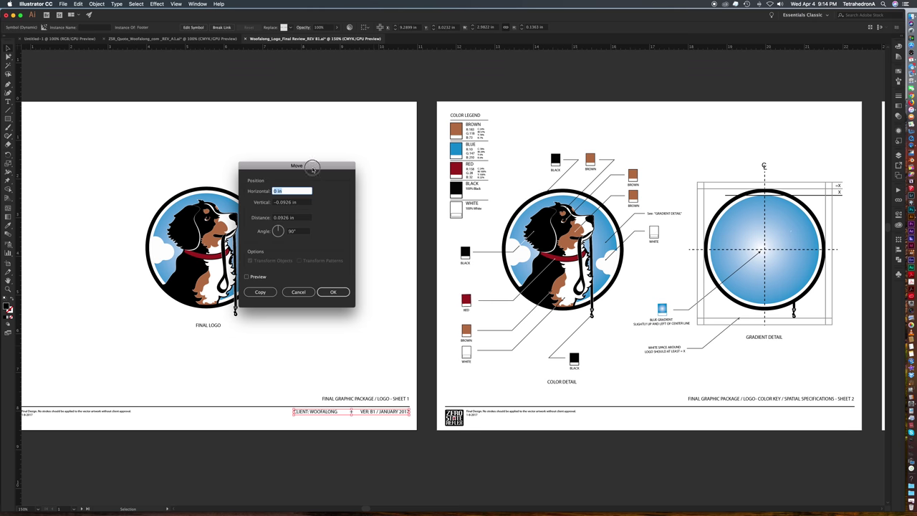
pyautogui.moveTo(312, 167); pyautogui.dragTo(434, 169)
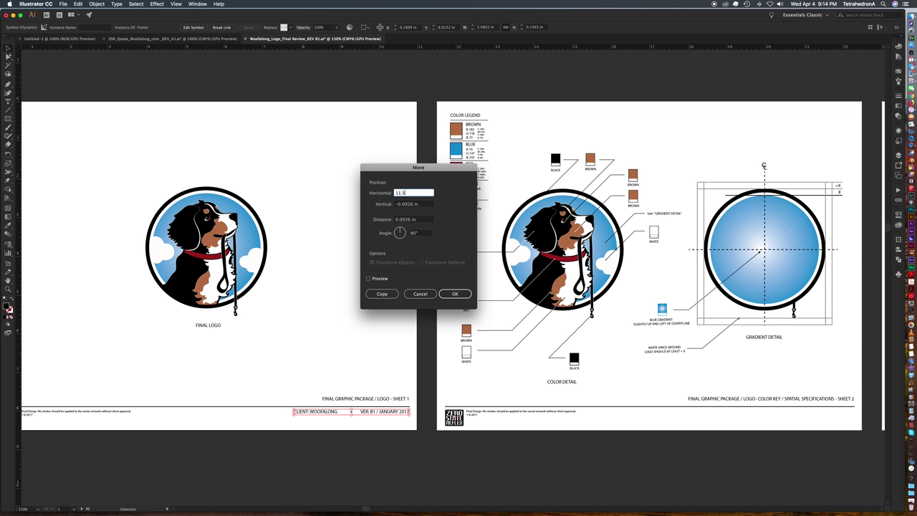
pyautogui.press('Tab')
pyautogui.write('0')
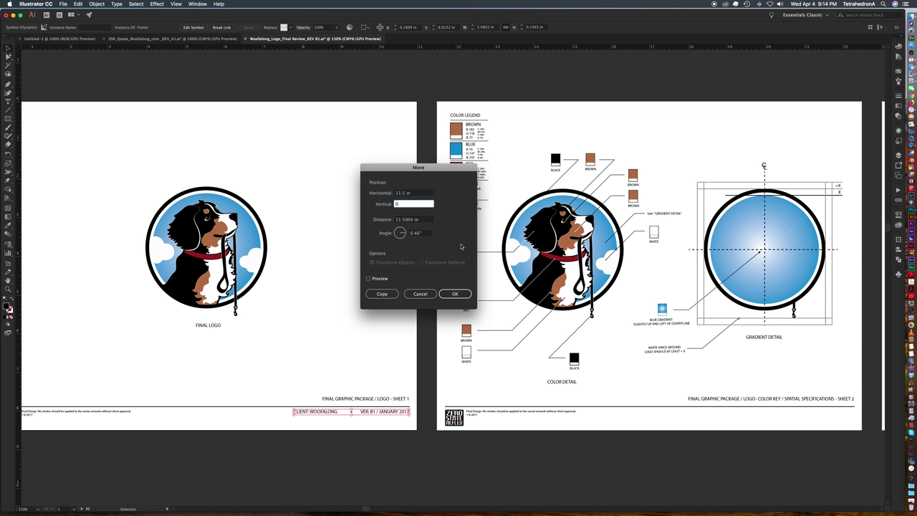
pyautogui.click(381, 294)
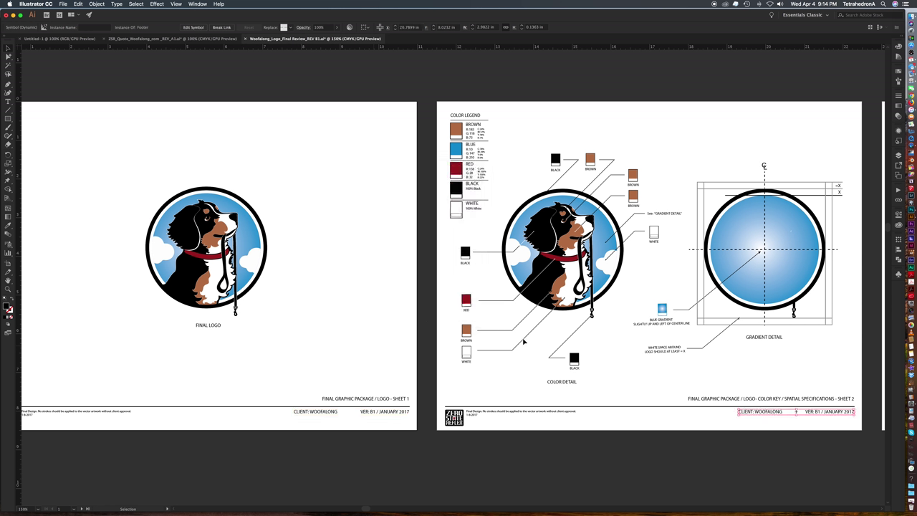
# Place another copy of the footer symbol instance at the matching footer position on sheet 3.
pyautogui.hscroll(3, 553, 362)
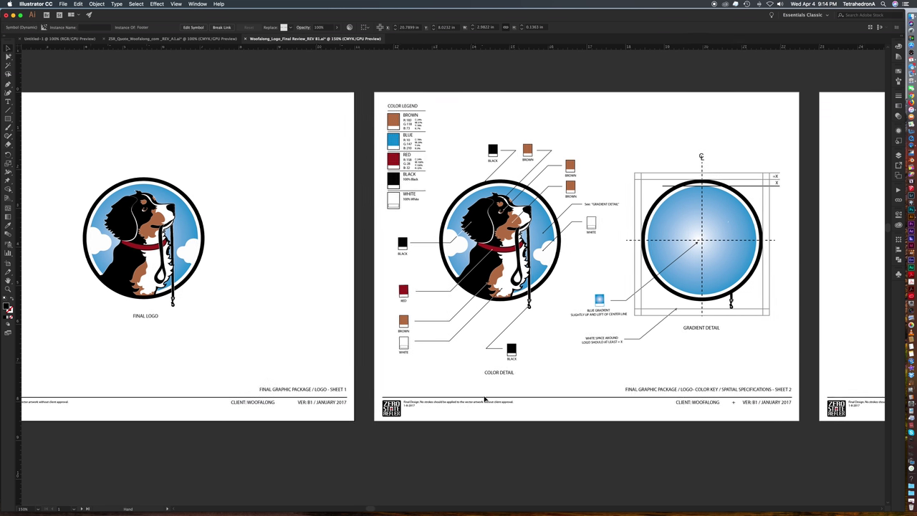
pyautogui.hscroll(10, 727, 373)
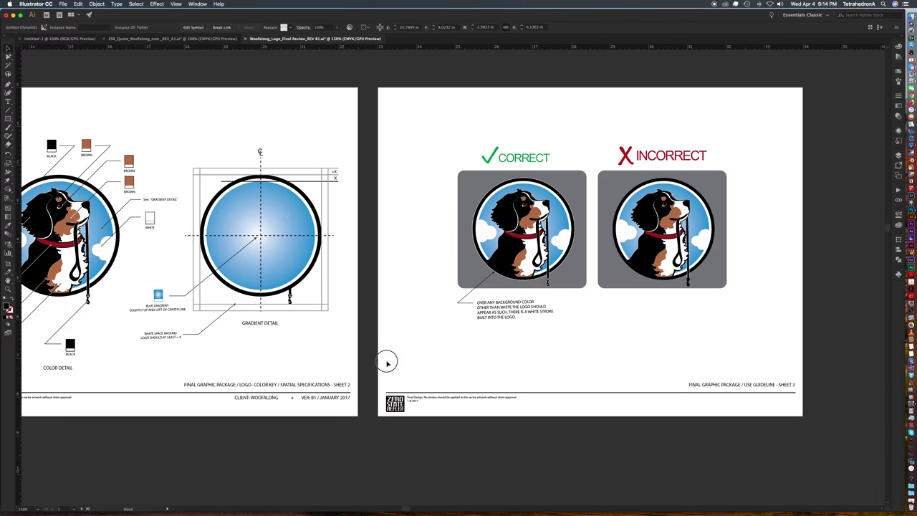
pyautogui.click(335, 397)
pyautogui.click(339, 410)
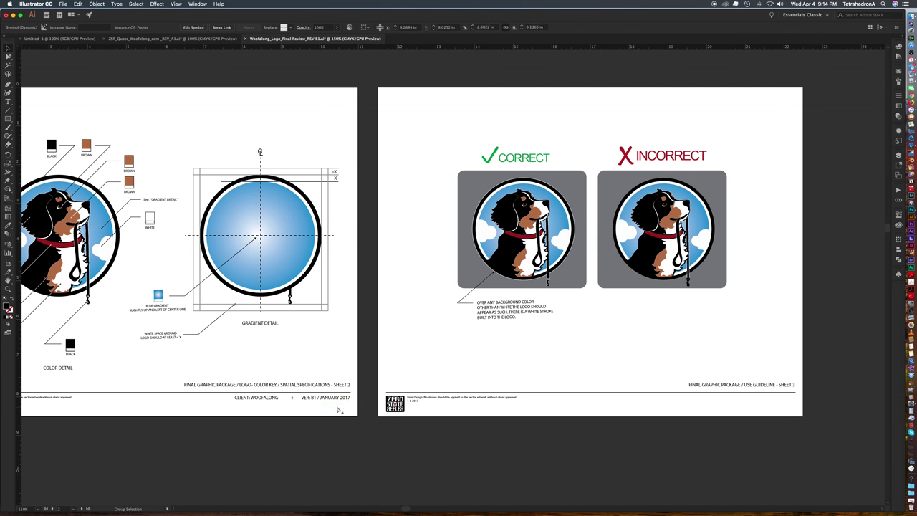
pyautogui.press('alt+shift+super+v')
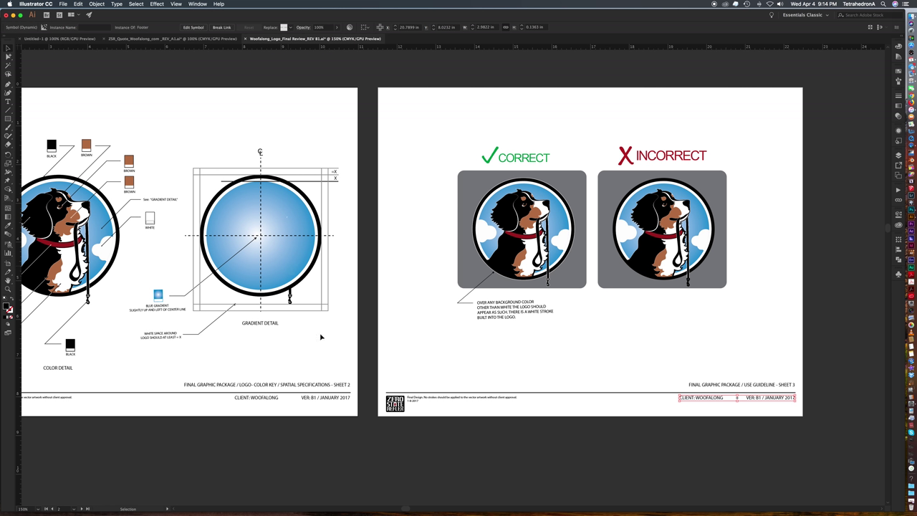
# Check the footer symbol instances on sheets 3, 2 and 1 one after another.
pyautogui.click(389, 352)
pyautogui.click(698, 398)
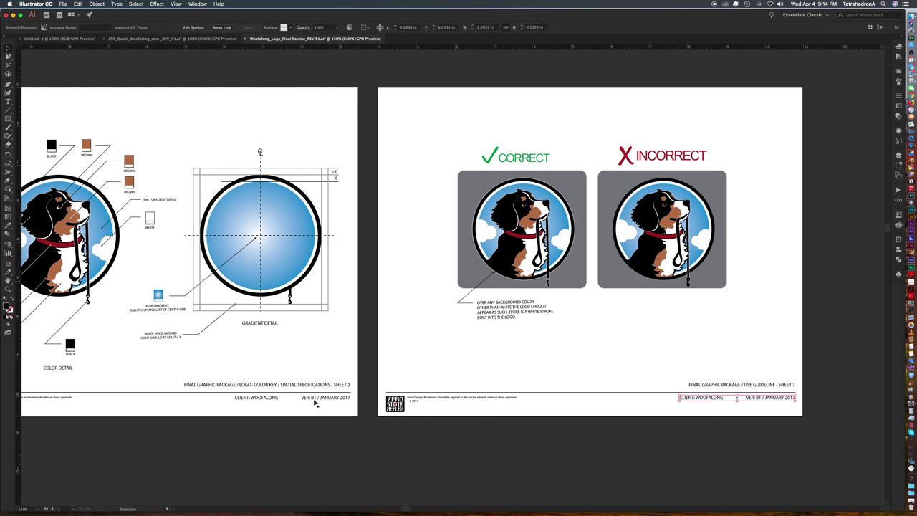
pyautogui.click(314, 400)
pyautogui.moveTo(248, 308); pyautogui.dragTo(536, 311)
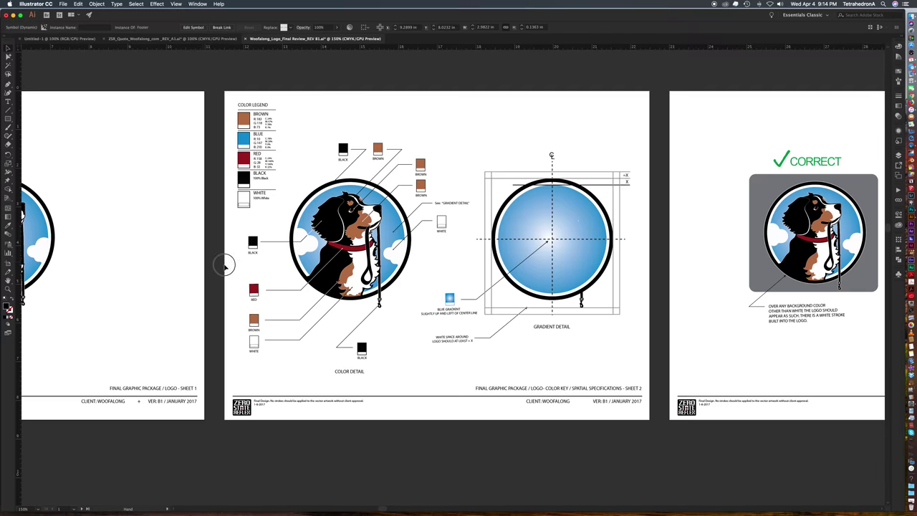
pyautogui.hscroll(-12, 225, 262)
pyautogui.moveTo(519, 337); pyautogui.dragTo(478, 340)
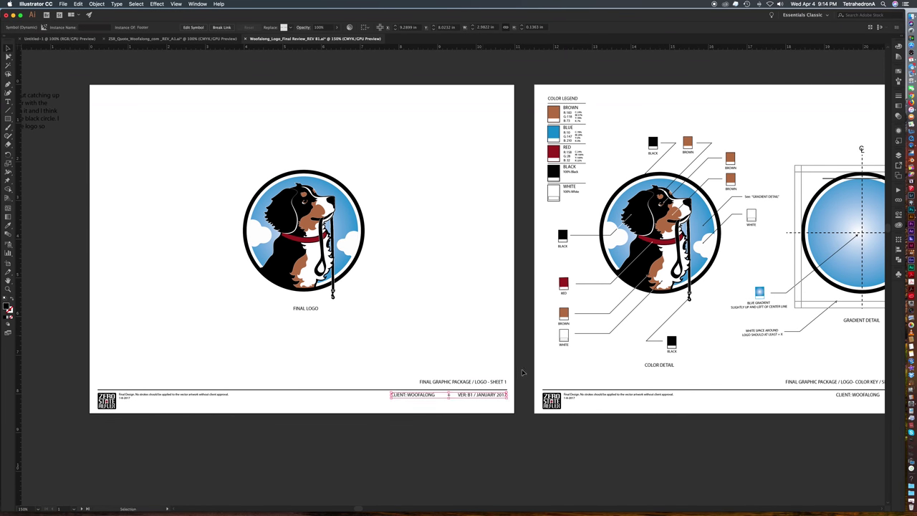
# Open the Footer symbol for editing from its instance on sheet 1, framed in a close-up of the footer.
pyautogui.press('z')
pyautogui.moveTo(348, 322); pyautogui.dragTo(544, 448)
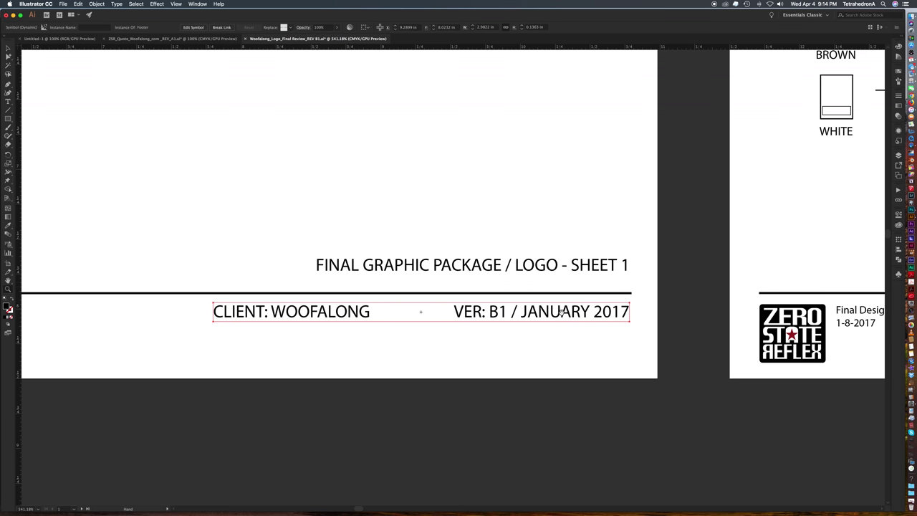
pyautogui.click(9, 49)
pyautogui.moveTo(333, 124); pyautogui.dragTo(332, 162)
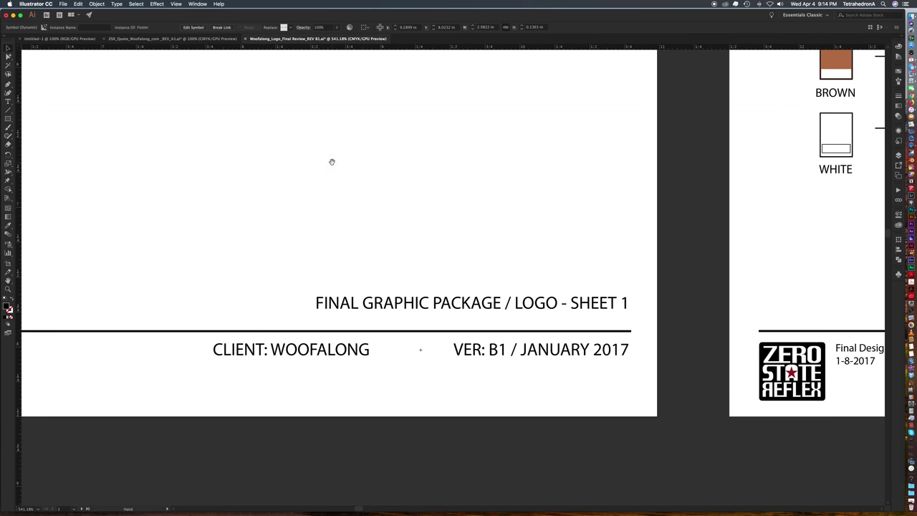
pyautogui.click(451, 222)
pyautogui.moveTo(445, 220); pyautogui.dragTo(521, 228)
pyautogui.press('v')
pyautogui.click(562, 358)
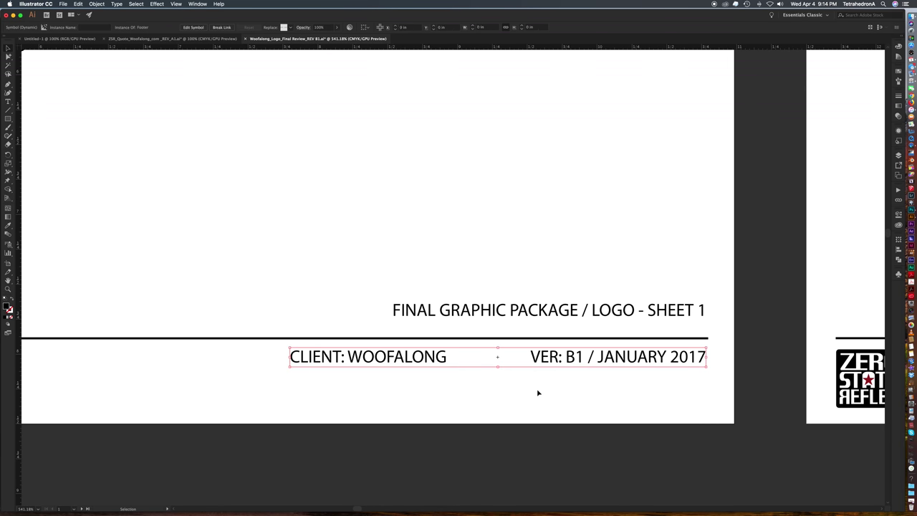
pyautogui.doubleClick(549, 359)
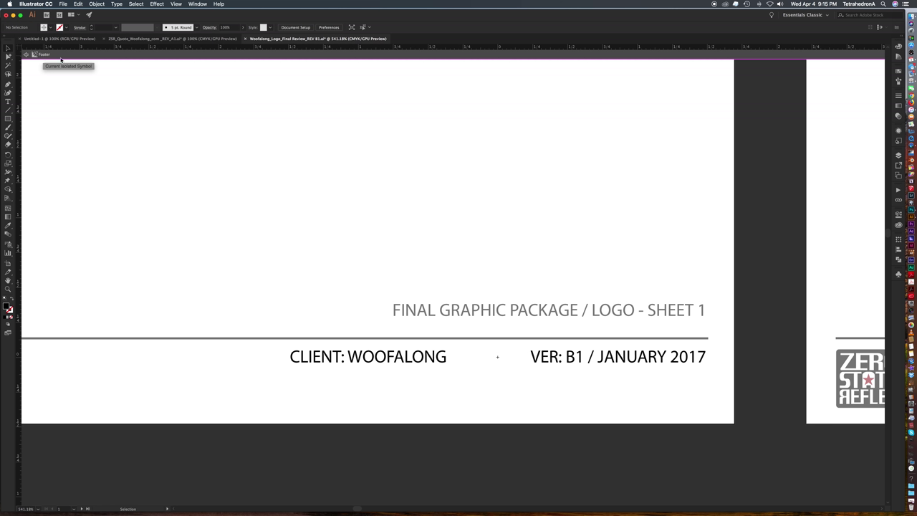
# Replace the date after the version in the Footer symbol with APRIL 2030 and exit symbol editing.
pyautogui.doubleClick(589, 362)
pyautogui.moveTo(596, 358); pyautogui.dragTo(706, 356)
pyautogui.write('APRIL')
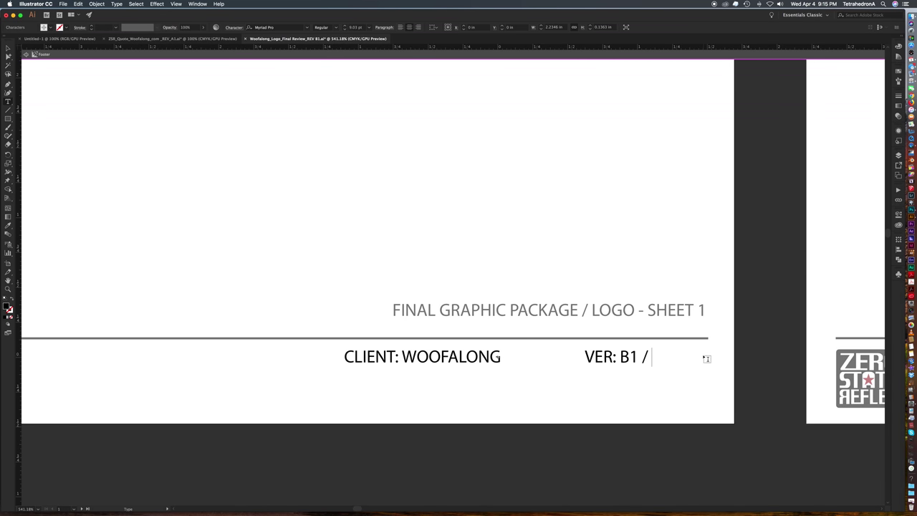
pyautogui.write(' 2')
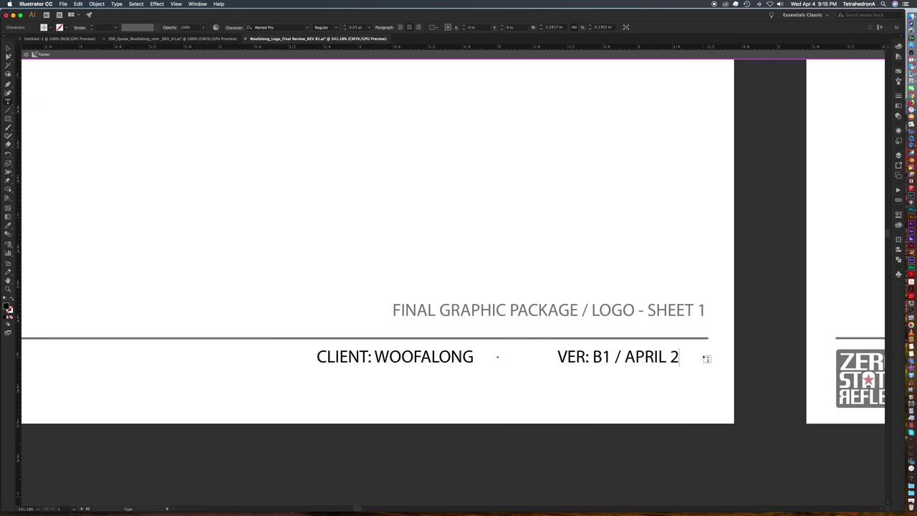
pyautogui.write('030')
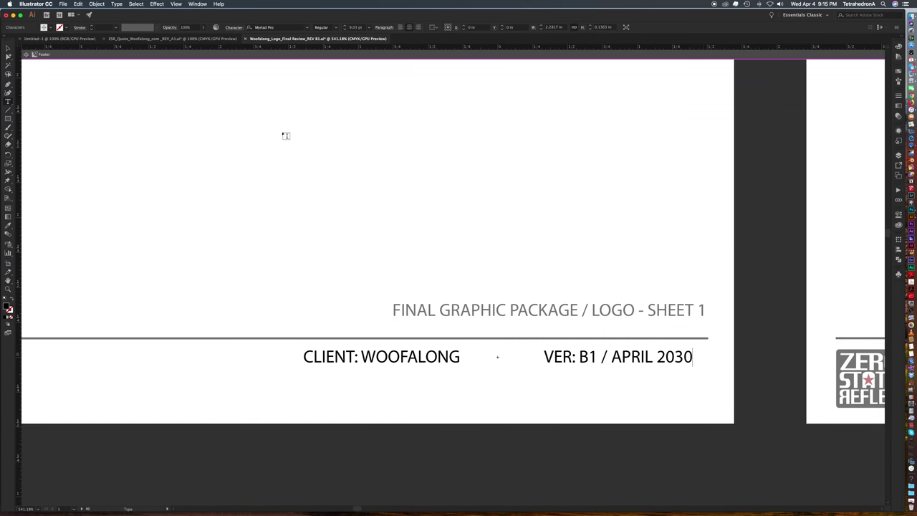
pyautogui.click(8, 48)
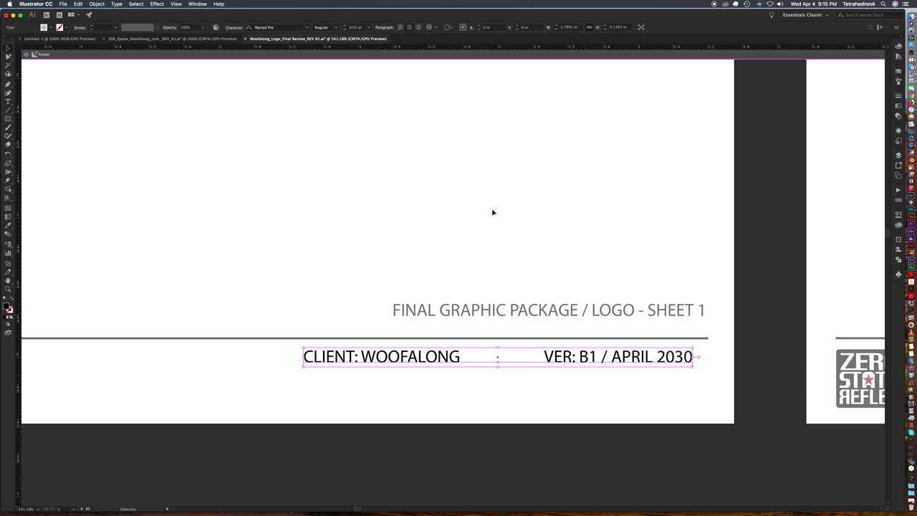
pyautogui.doubleClick(613, 399)
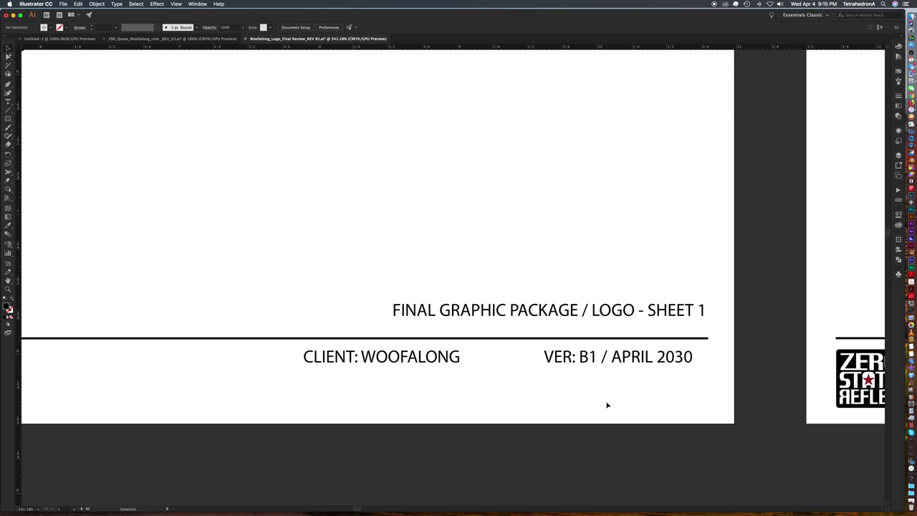
# Enter and leave the Footer symbol's editing mode from sheet 1's instance, finishing with the instance deselected.
pyautogui.click(608, 357)
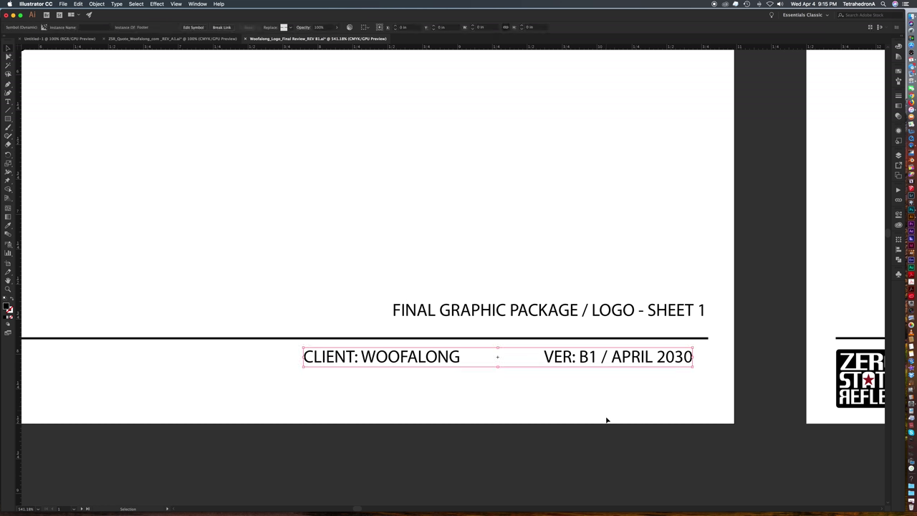
pyautogui.doubleClick(608, 358)
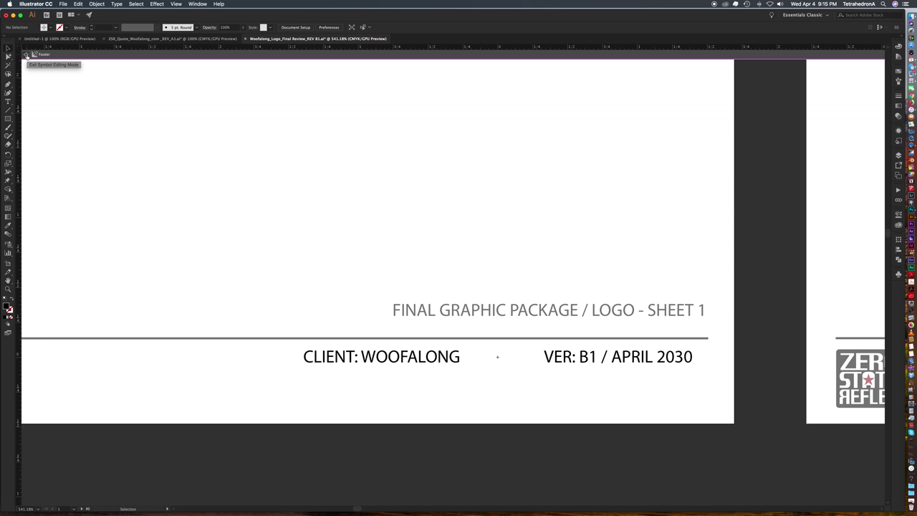
pyautogui.doubleClick(560, 270)
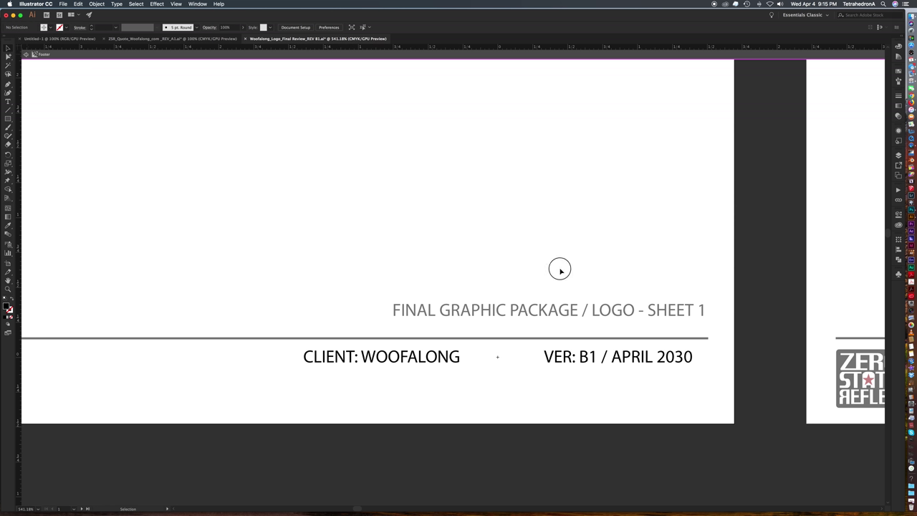
pyautogui.doubleClick(599, 360)
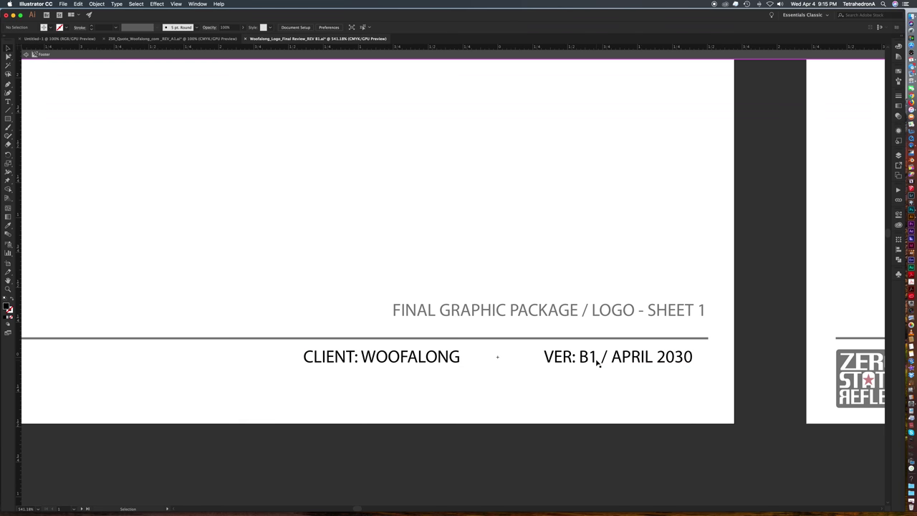
pyautogui.doubleClick(558, 241)
pyautogui.click(594, 358)
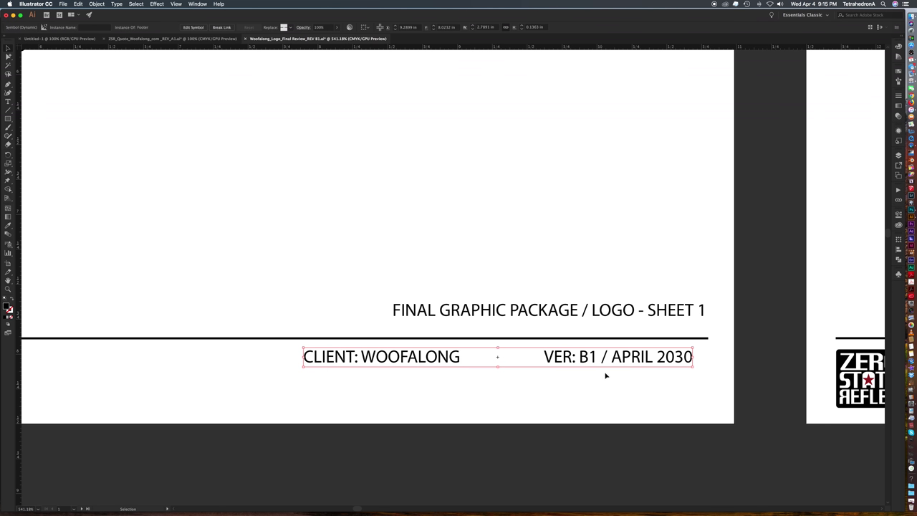
pyautogui.click(612, 344)
# Check the client, version and date text in the footers of sheets 1, 2 and 3, ending on an overview of the sheets.
pyautogui.press('z')
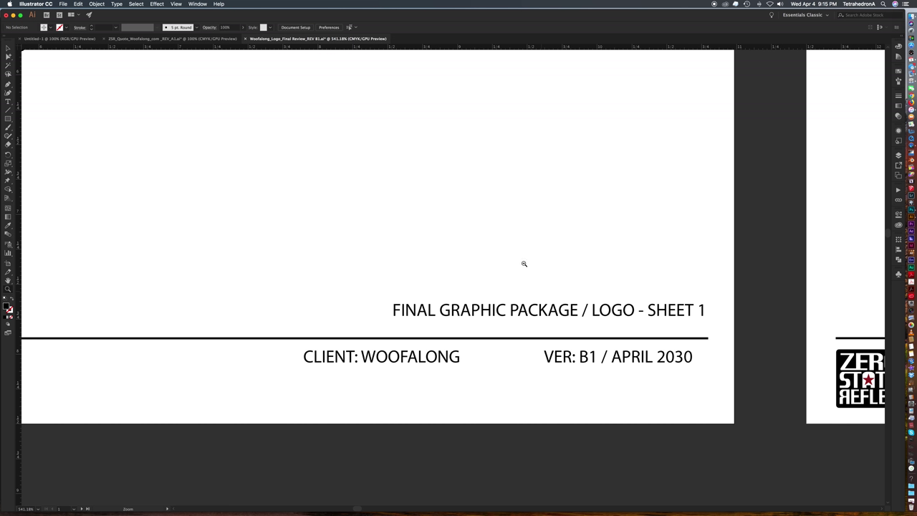
pyautogui.keyDown('alt'); pyautogui.click(523, 262); pyautogui.keyUp('alt')
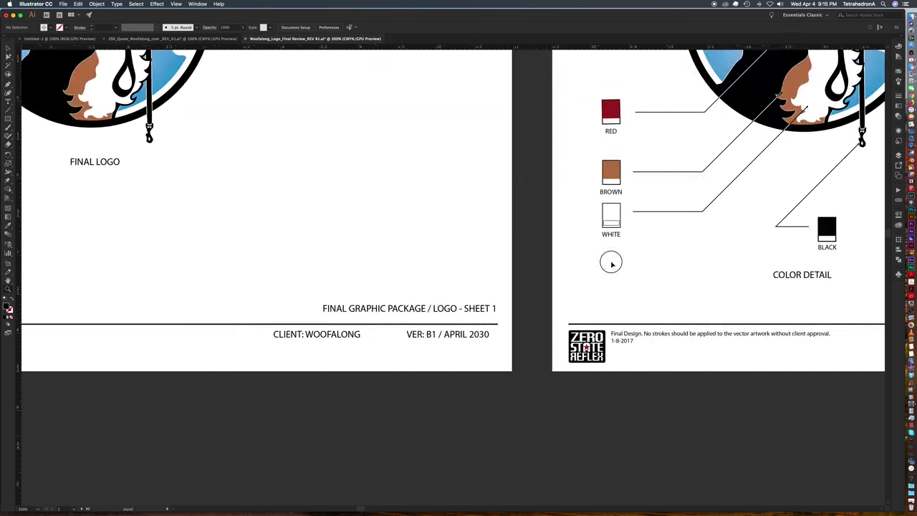
pyautogui.moveTo(609, 262); pyautogui.dragTo(277, 344)
pyautogui.moveTo(560, 332); pyautogui.dragTo(312, 320)
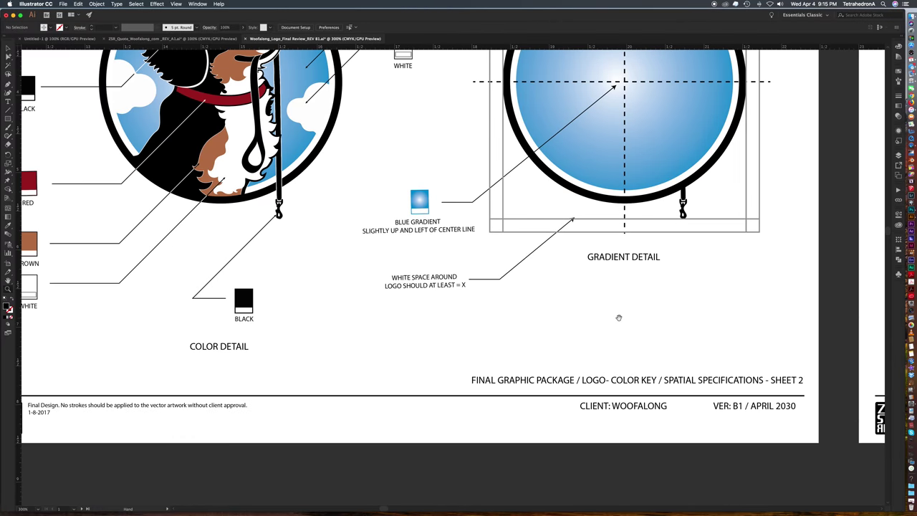
pyautogui.moveTo(730, 413); pyautogui.dragTo(633, 413)
pyautogui.moveTo(710, 414); pyautogui.dragTo(630, 413)
pyautogui.hscroll(15, 630, 413)
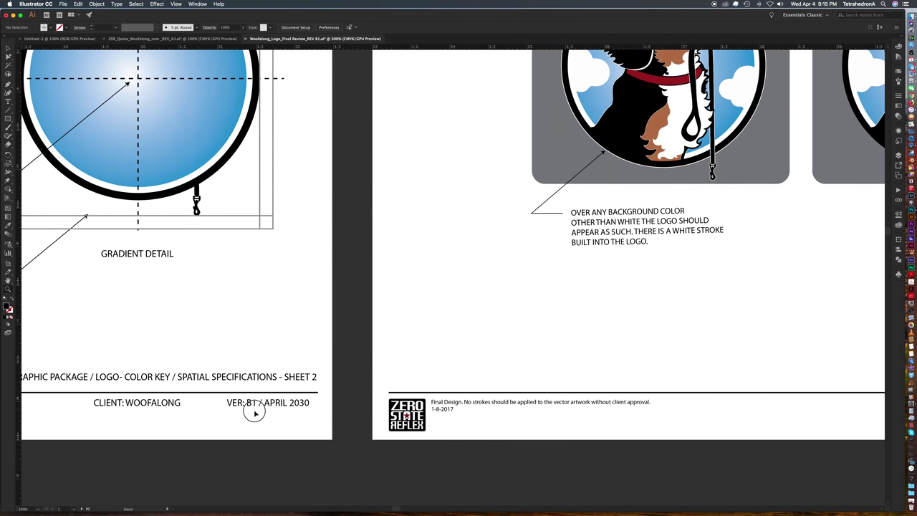
pyautogui.hscroll(6, 334, 374)
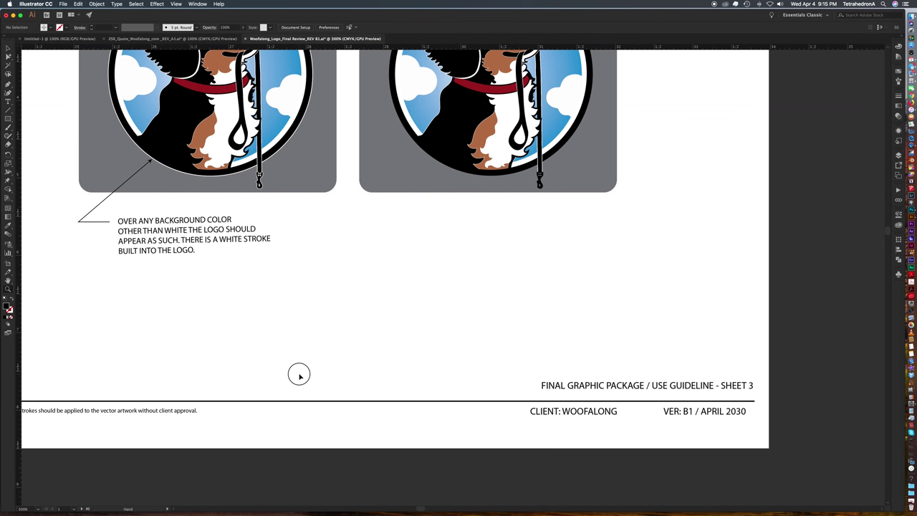
pyautogui.scroll(2, 301, 379)
pyautogui.hscroll(-2, 301, 379)
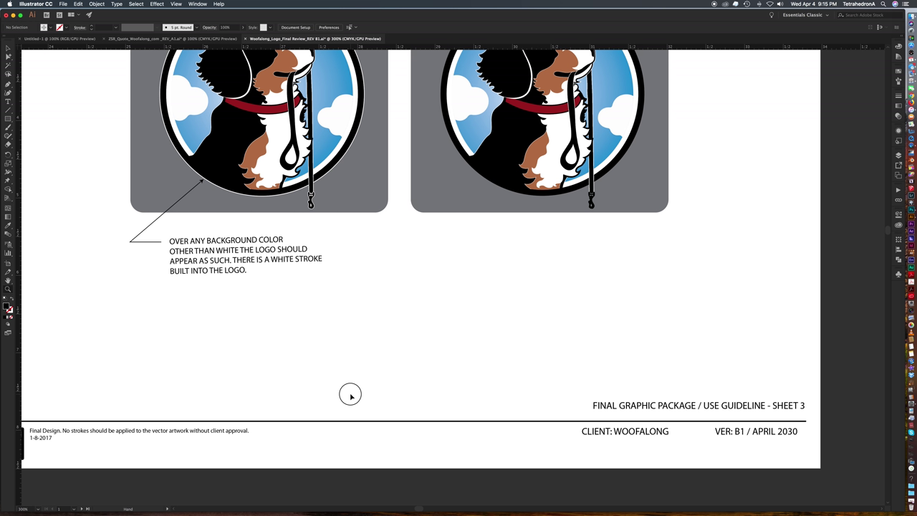
pyautogui.keyDown('alt'); pyautogui.click(293, 308); pyautogui.keyUp('alt')
pyautogui.keyDown('alt'); pyautogui.click(290, 307); pyautogui.keyUp('alt')
pyautogui.moveTo(98, 184); pyautogui.dragTo(586, 295)
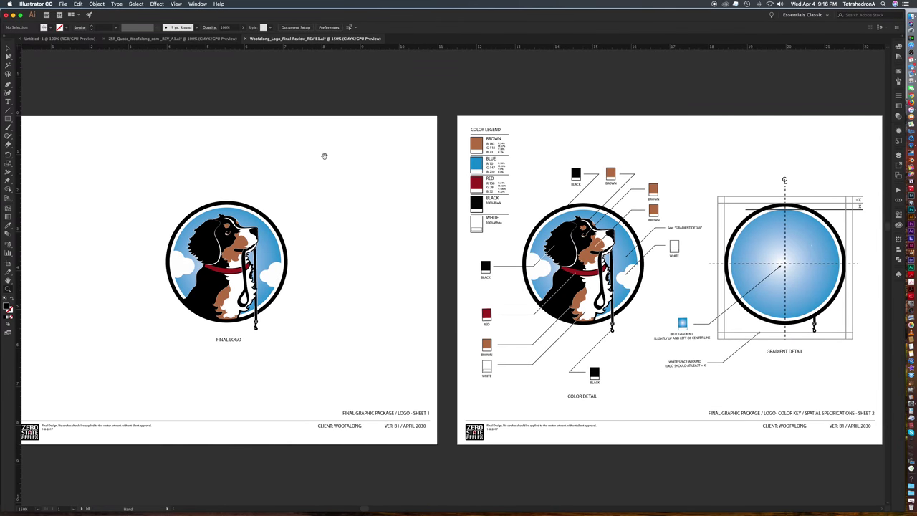
# Open the Footer symbol for editing from its instance on sheet 2.
pyautogui.click(8, 47)
pyautogui.moveTo(423, 344); pyautogui.dragTo(478, 336)
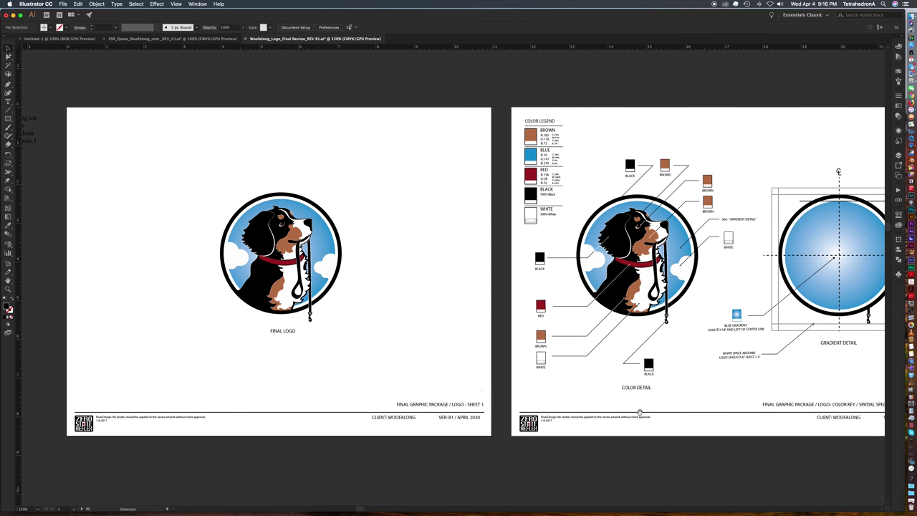
pyautogui.hscroll(6, 436, 409)
pyautogui.scroll(-2, 541, 416)
pyautogui.moveTo(518, 378); pyautogui.dragTo(517, 374)
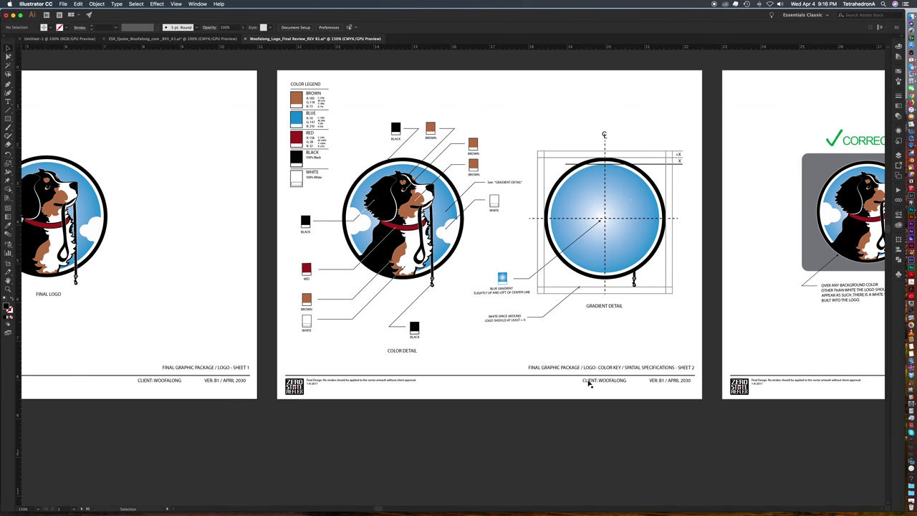
pyautogui.click(611, 381)
pyautogui.moveTo(624, 454); pyautogui.dragTo(643, 430)
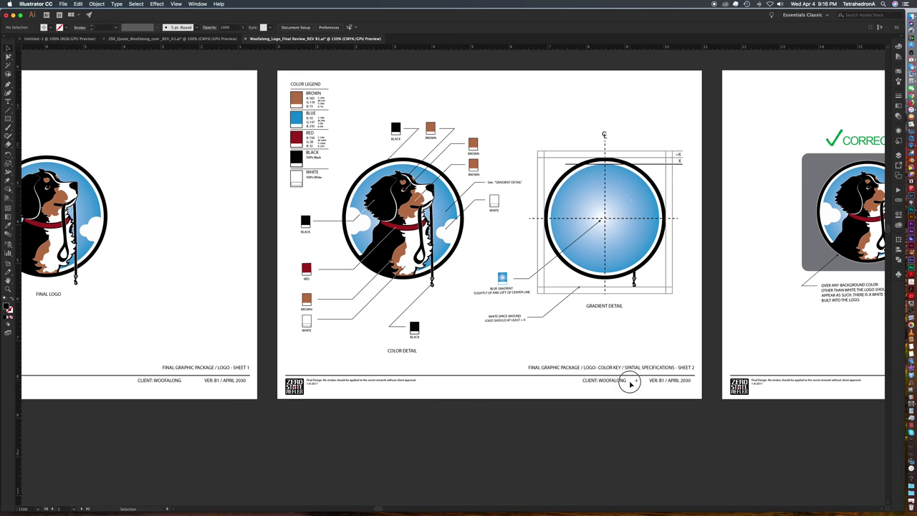
pyautogui.doubleClick(615, 381)
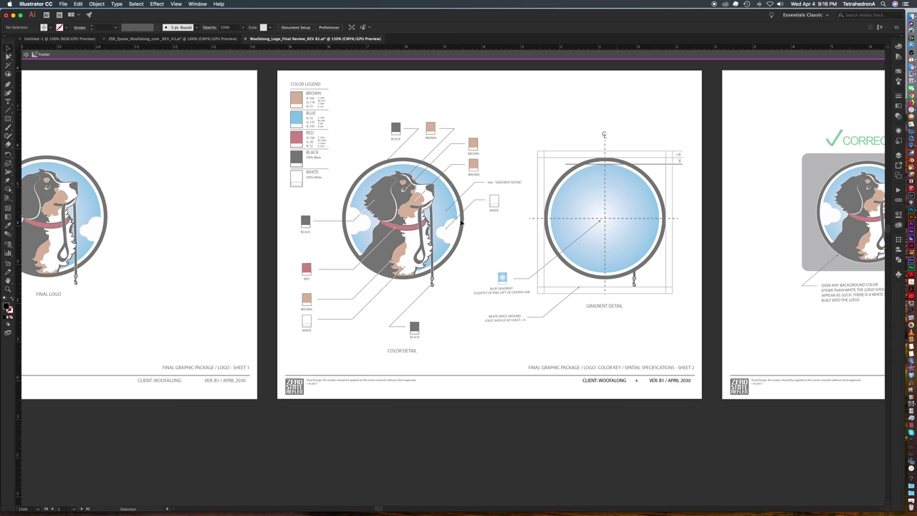
# Change the year in the Footer symbol's date to 2080 and exit symbol editing.
pyautogui.press('t')
pyautogui.moveTo(692, 380); pyautogui.dragTo(685, 381)
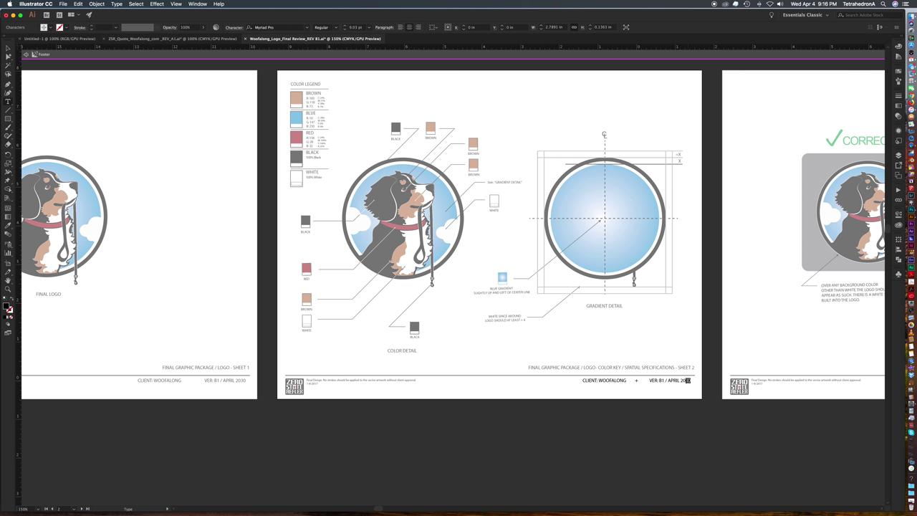
pyautogui.write('18')
pyautogui.click(26, 54)
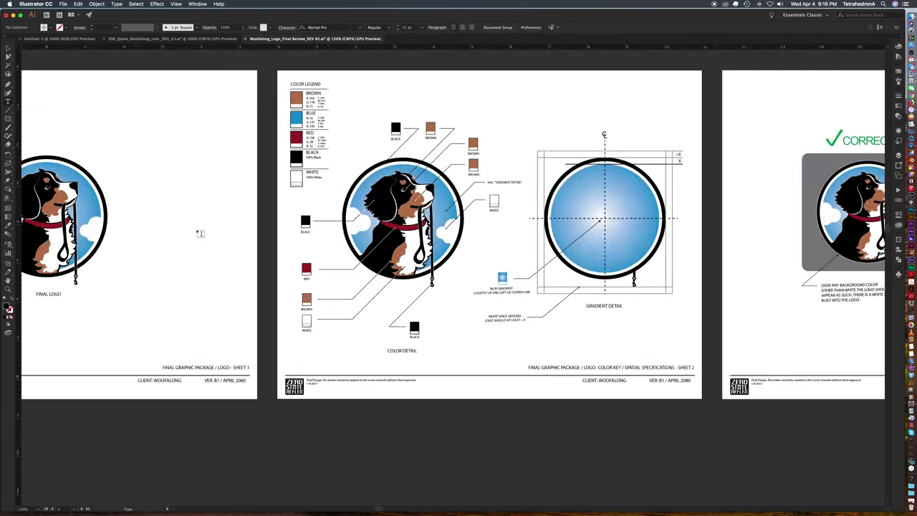
# Check the Footer instances on sheets 2 and 3 by selecting each, and return to sheet 2.
pyautogui.click(649, 383)
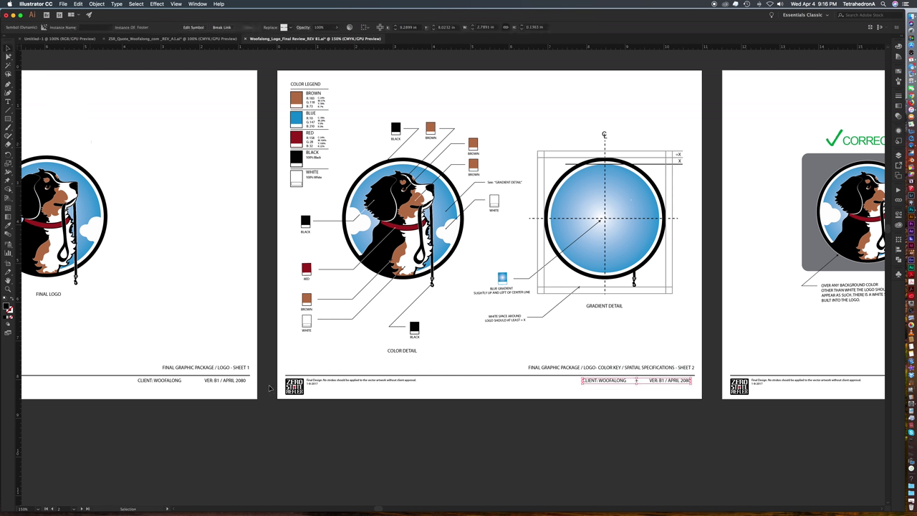
pyautogui.moveTo(661, 342); pyautogui.dragTo(356, 344)
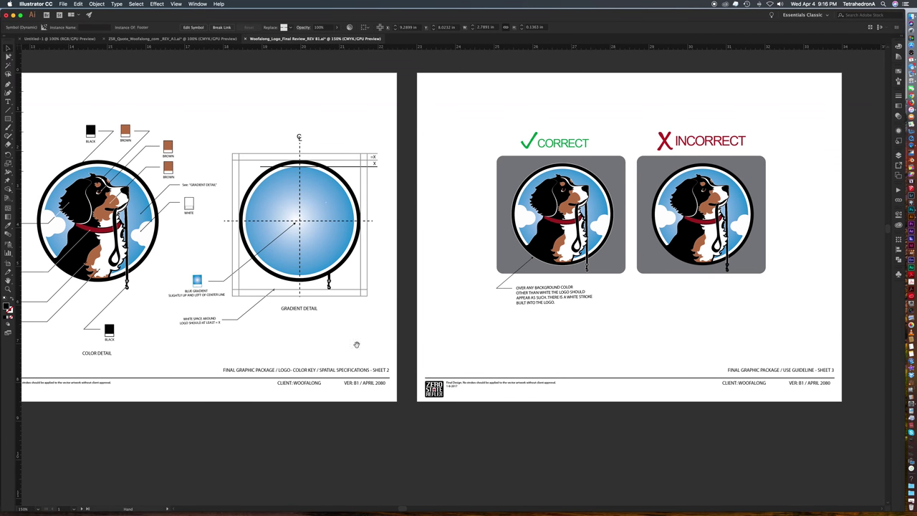
pyautogui.click(794, 383)
pyautogui.click(753, 416)
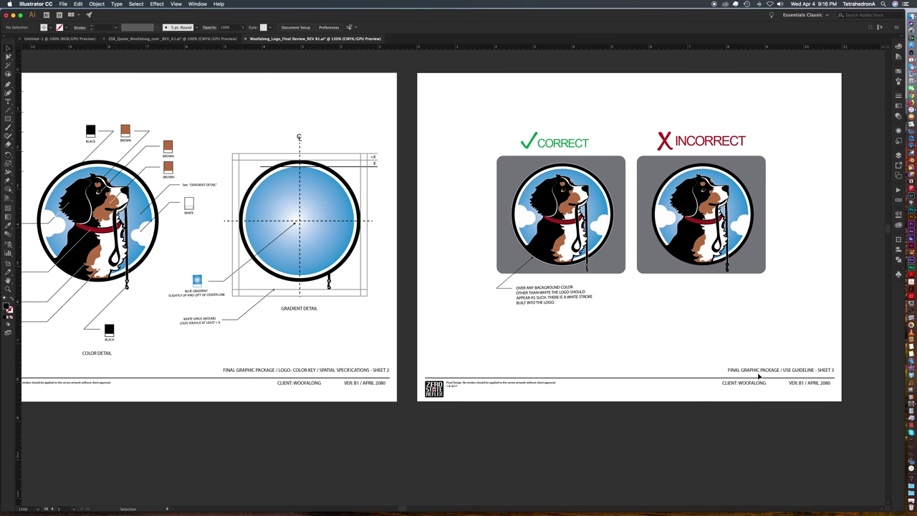
pyautogui.click(751, 385)
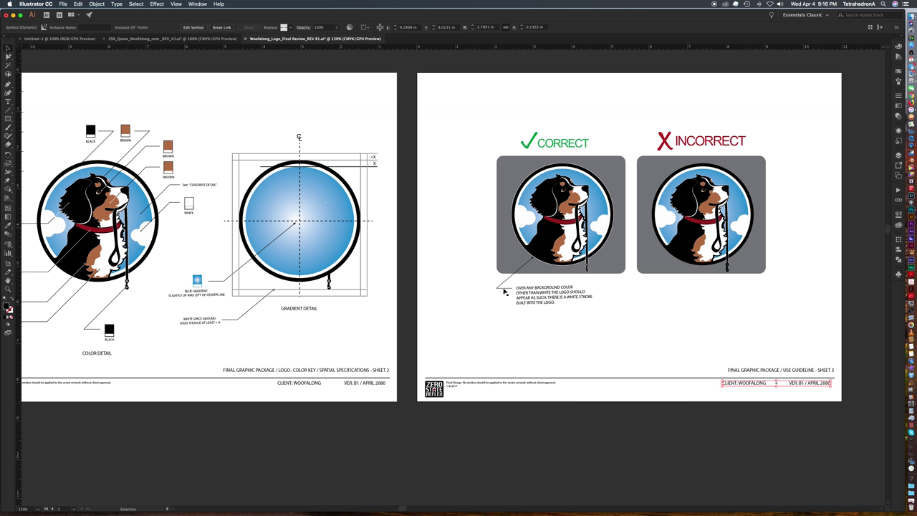
pyautogui.moveTo(328, 285); pyautogui.dragTo(716, 328)
pyautogui.moveTo(613, 320); pyautogui.dragTo(566, 329)
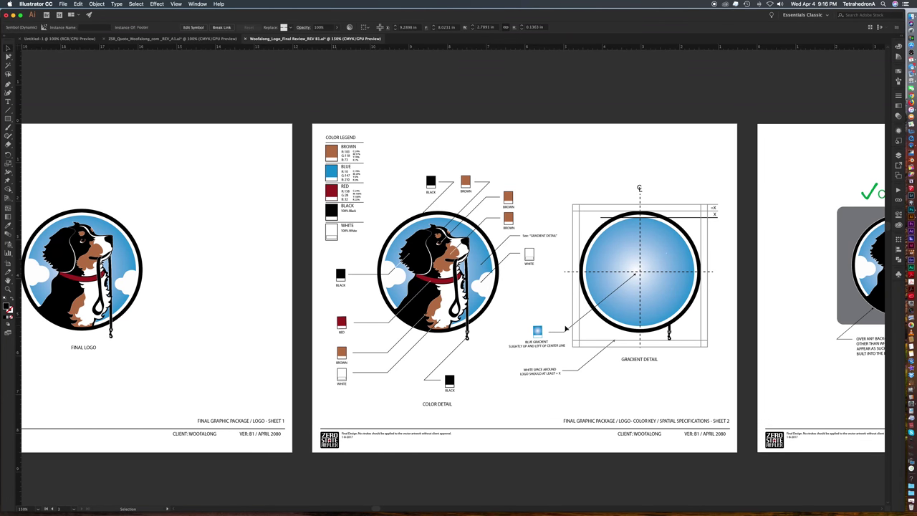
# Examine the repeated BROWN swatch labels in sheet 2's color detail by selecting them individually with the Group Selection tool.
pyautogui.press('z')
pyautogui.moveTo(324, 164); pyautogui.dragTo(569, 450)
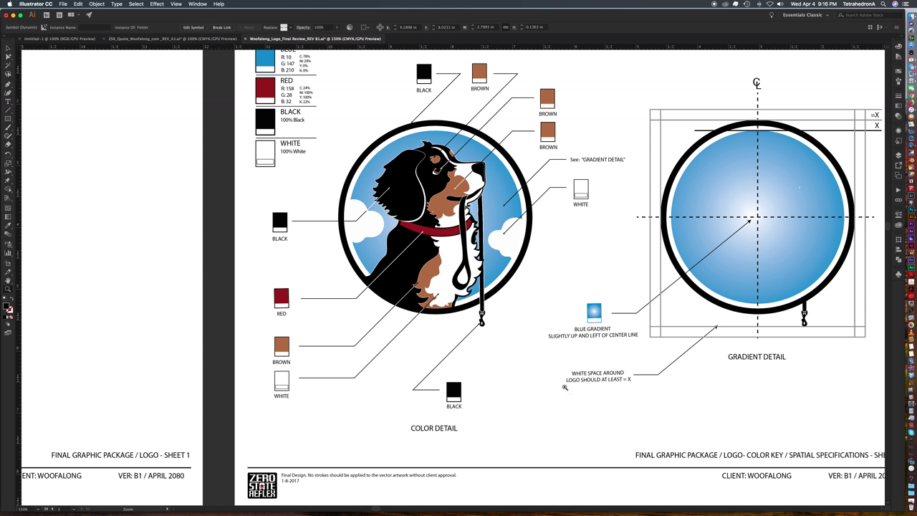
pyautogui.click(8, 50)
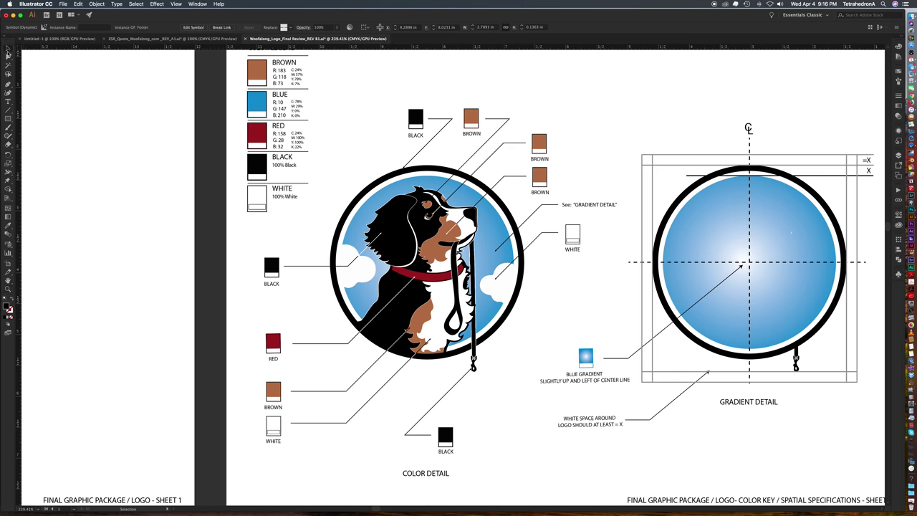
pyautogui.moveTo(449, 105); pyautogui.dragTo(456, 120)
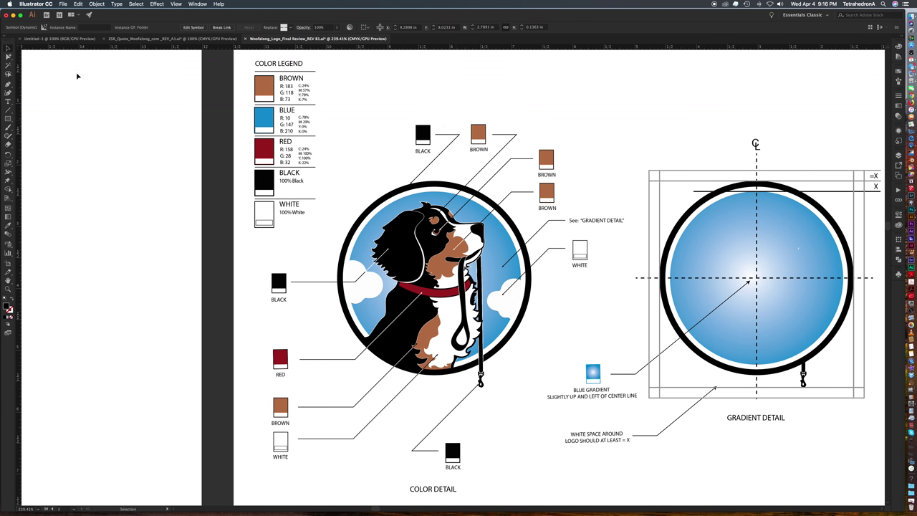
pyautogui.click(8, 57)
pyautogui.click(476, 151)
pyautogui.click(546, 174)
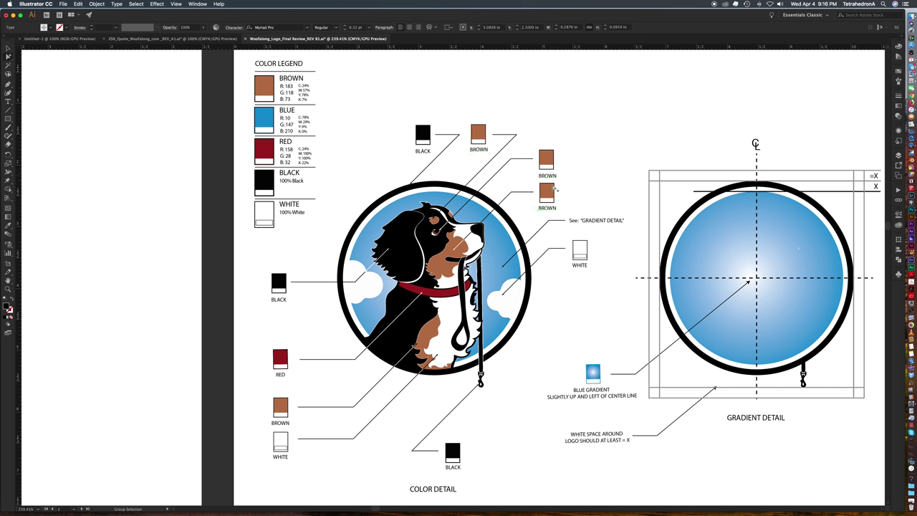
pyautogui.click(549, 211)
# Create a dynamic movie clip symbol named PMS Color from the BROWN label under the topmost brown swatch.
pyautogui.click(477, 152)
pyautogui.click(198, 4)
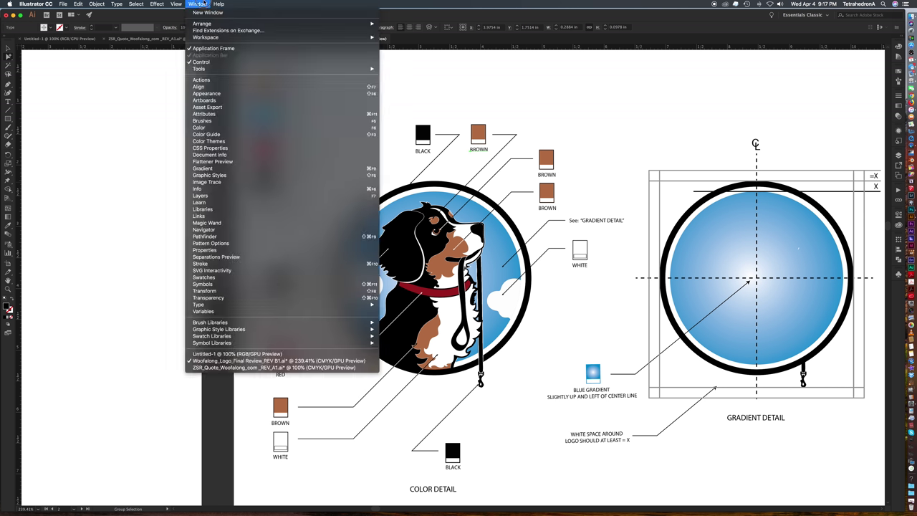
pyautogui.click(265, 283)
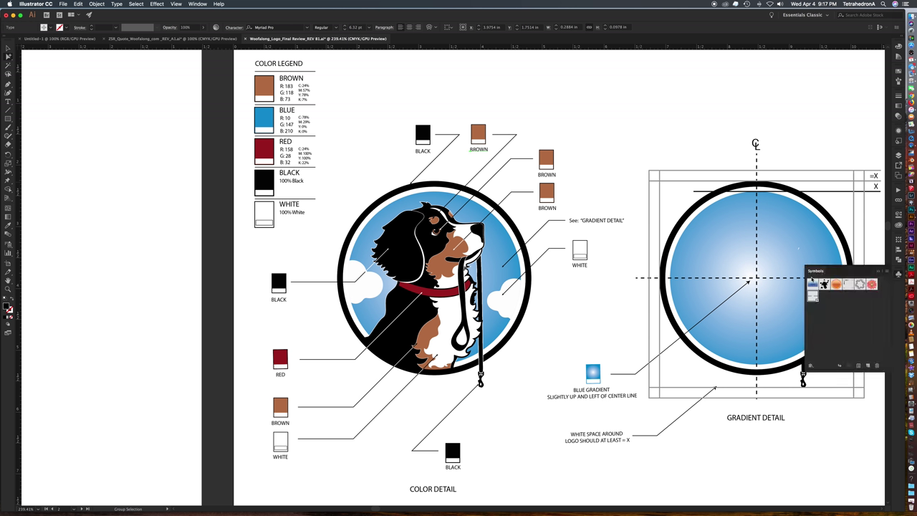
pyautogui.click(899, 275)
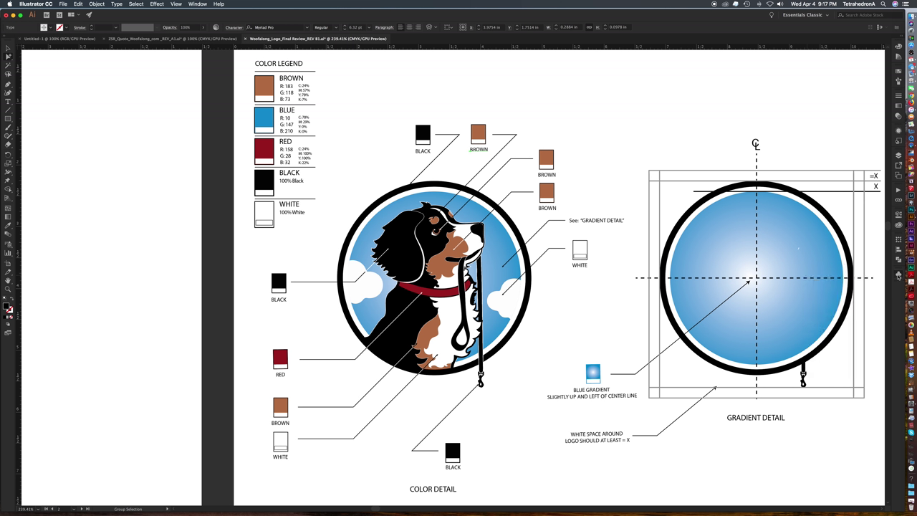
pyautogui.click(899, 276)
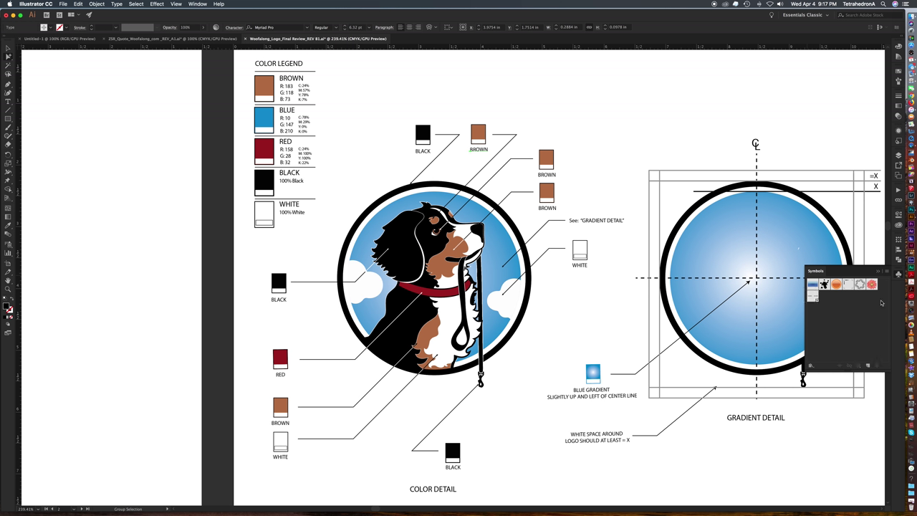
pyautogui.click(868, 367)
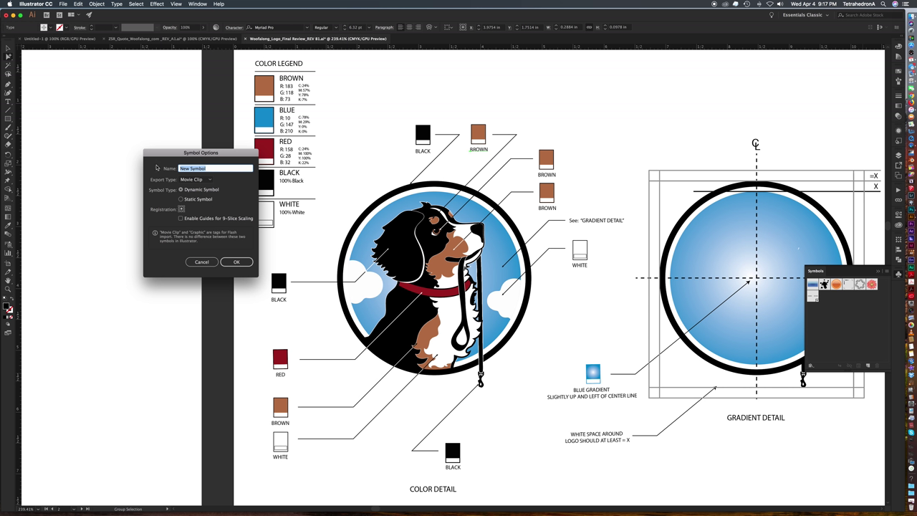
pyautogui.write('R')
pyautogui.press('Return')
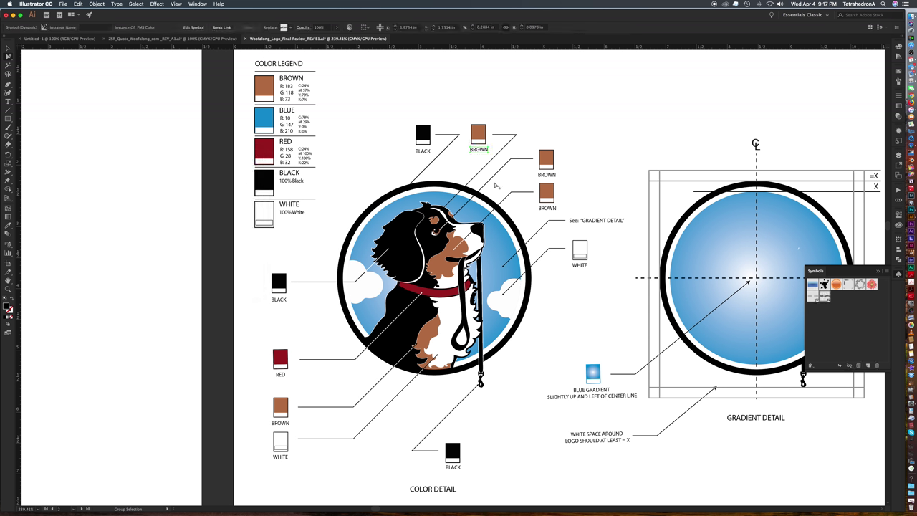
# Delete the BROWN text labels under the other three brown swatches of the color detail and select the remaining PMS Color instance.
pyautogui.click(547, 185)
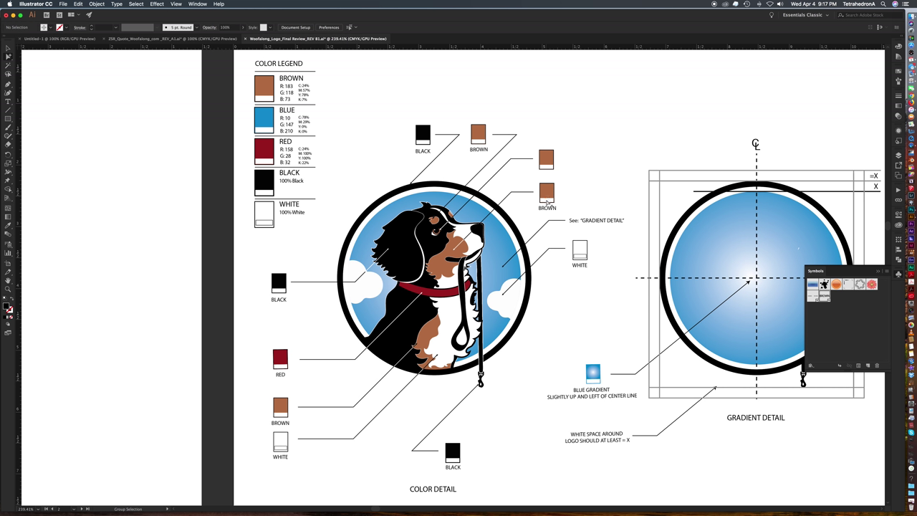
pyautogui.click(548, 207)
pyautogui.press('Delete')
pyautogui.moveTo(283, 427); pyautogui.dragTo(479, 154)
# Inspect the PMS Color instance under the topmost brown swatch in a close-up and return to a wider view of the color detail.
pyautogui.press('z')
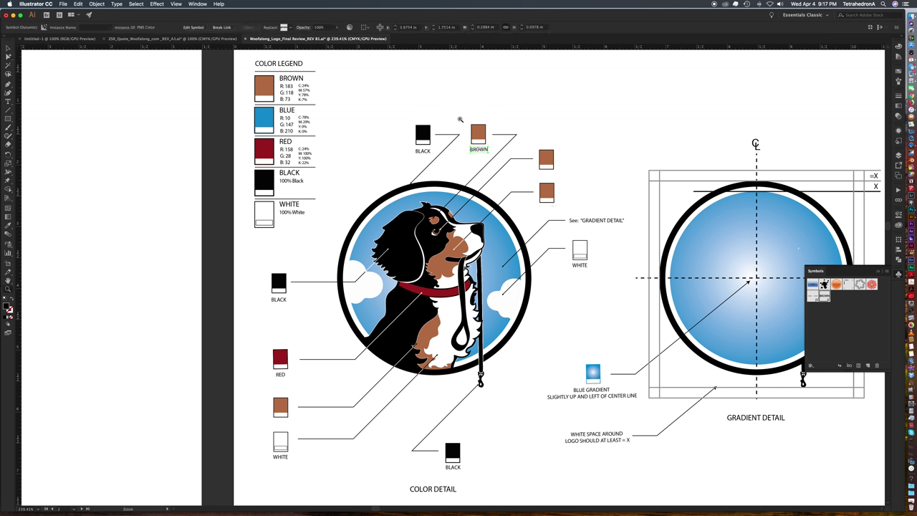
pyautogui.moveTo(456, 116); pyautogui.dragTo(520, 198)
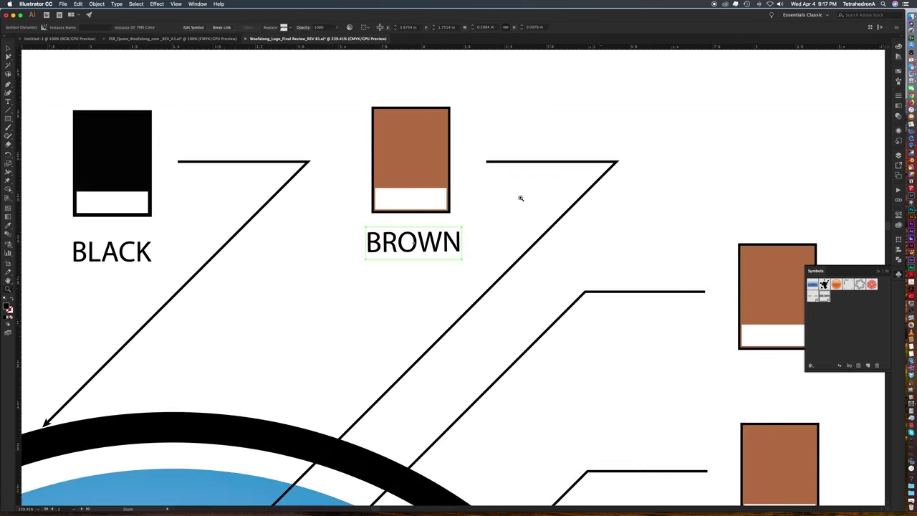
pyautogui.click(8, 48)
pyautogui.press('z')
pyautogui.keyDown('alt'); pyautogui.click(392, 315); pyautogui.keyUp('alt')
pyautogui.keyDown('alt'); pyautogui.click(398, 314); pyautogui.keyUp('alt')
pyautogui.keyDown('alt'); pyautogui.click(418, 297); pyautogui.keyUp('alt')
pyautogui.keyDown('alt'); pyautogui.click(420, 292); pyautogui.keyUp('alt')
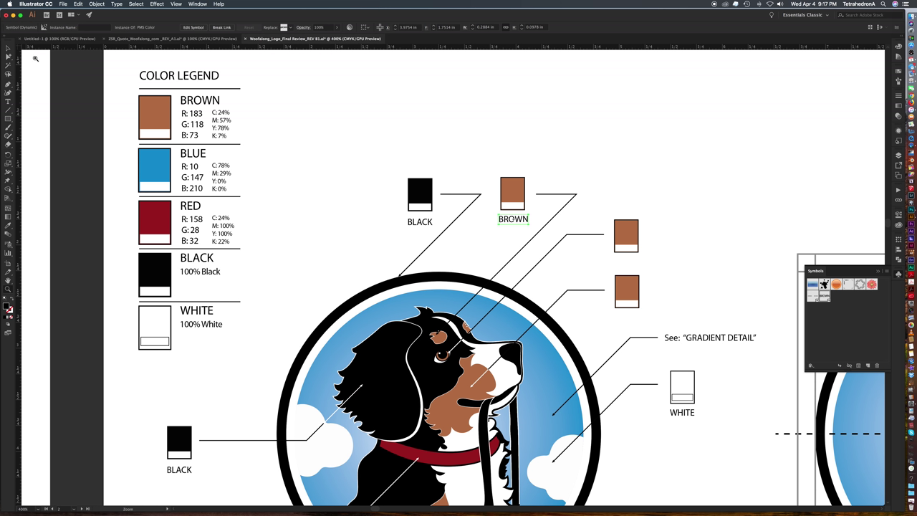
# Select the PMS Color instance under the topmost brown swatch again.
pyautogui.press('v')
pyautogui.scroll(-3, 507, 185)
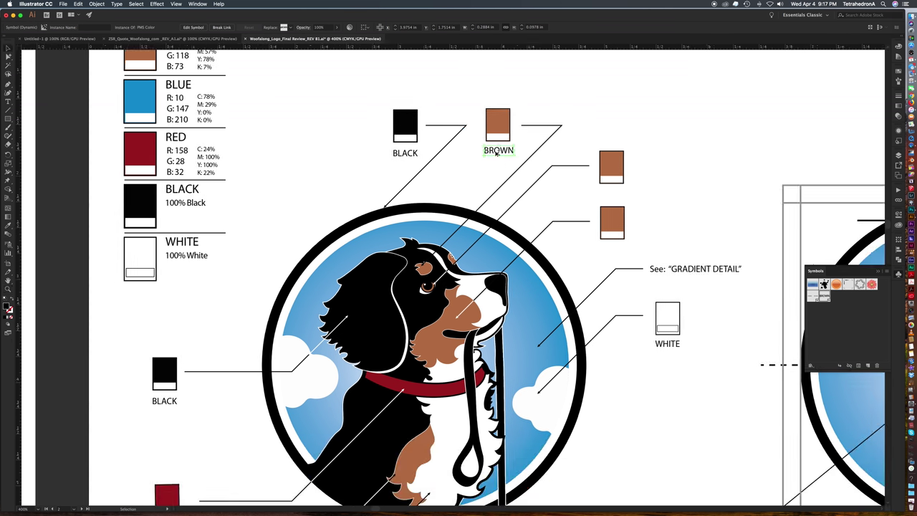
pyautogui.click(497, 153)
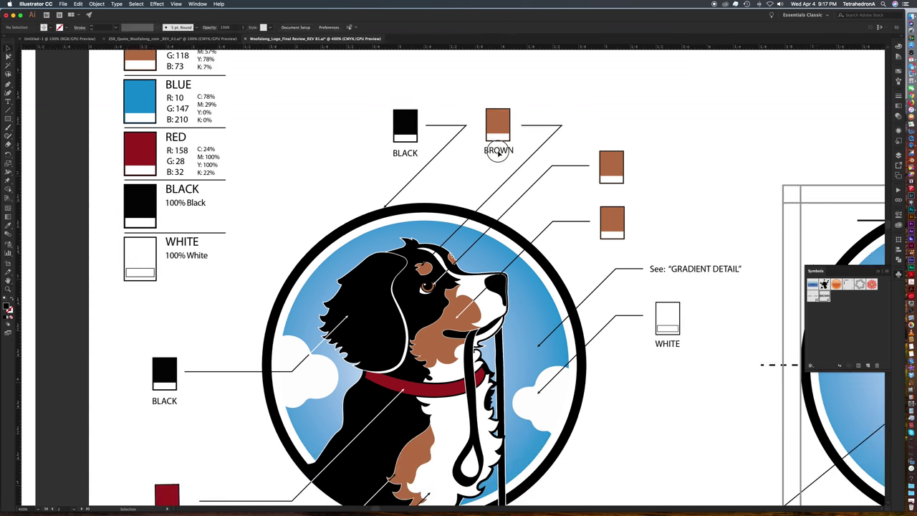
pyautogui.click(499, 152)
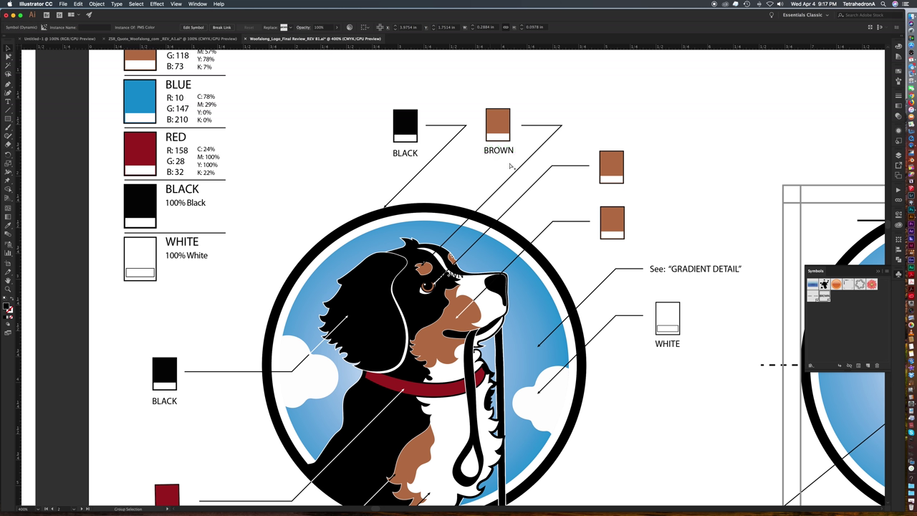
# Place copies of the BROWN PMS Color symbol instance beneath the other three brown swatches of the color detail.
pyautogui.click(450, 275)
pyautogui.moveTo(453, 276); pyautogui.dragTo(620, 194)
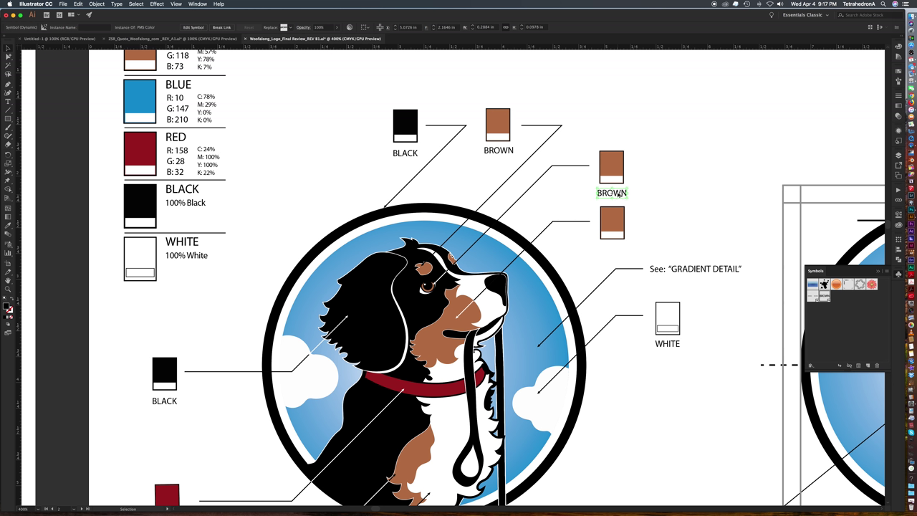
pyautogui.moveTo(619, 195); pyautogui.dragTo(621, 205)
pyautogui.moveTo(620, 226); pyautogui.dragTo(620, 252)
pyautogui.moveTo(620, 250); pyautogui.dragTo(621, 250)
pyautogui.moveTo(606, 307); pyautogui.dragTo(677, 173)
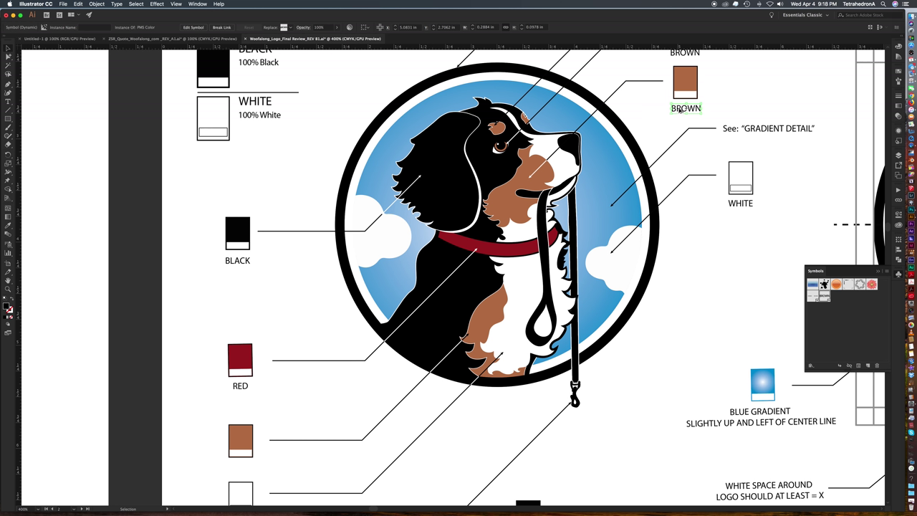
pyautogui.moveTo(679, 109); pyautogui.dragTo(233, 466)
pyautogui.scroll(3, 559, 197)
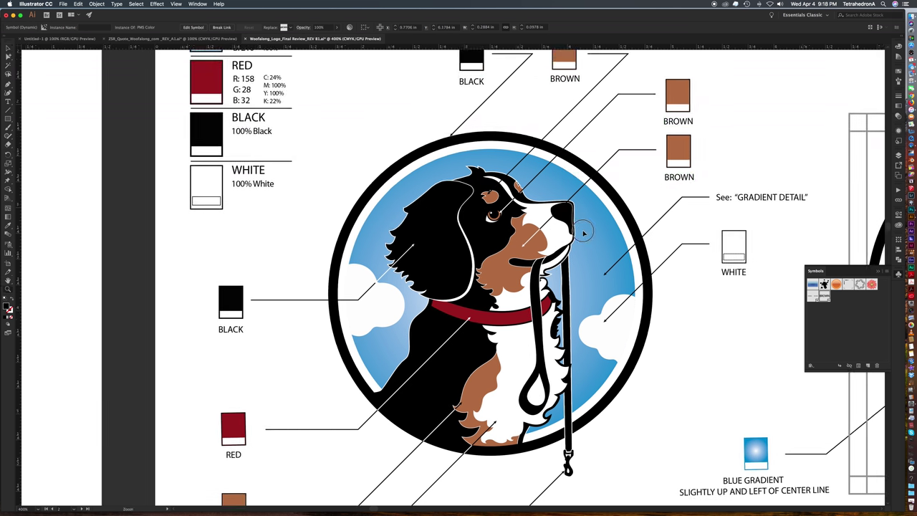
# Fill the brown area of the topmost brown swatch with the magenta swatch C=0 M=95 Y=20 K=0.
pyautogui.keyDown('alt'); pyautogui.click(583, 233); pyautogui.keyUp('alt')
pyautogui.scroll(-2, 275, 103)
pyautogui.click(9, 57)
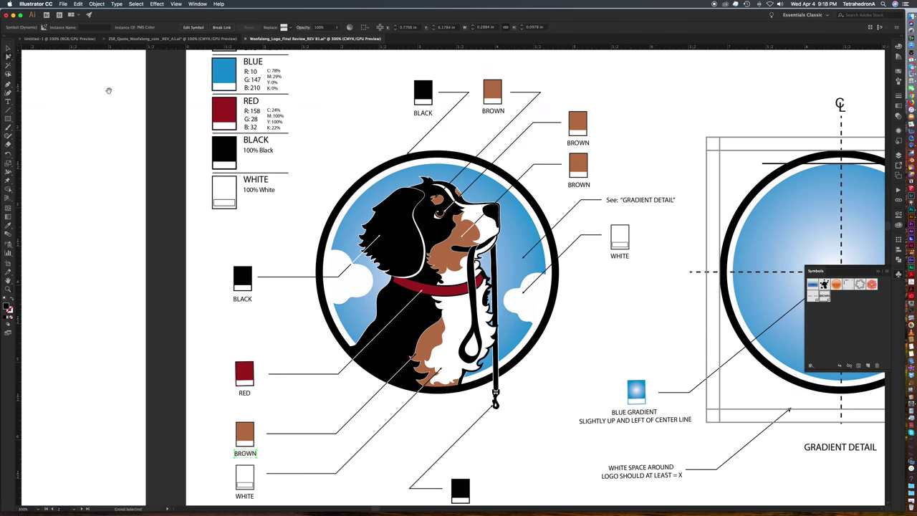
pyautogui.moveTo(492, 89); pyautogui.dragTo(508, 109)
pyautogui.click(508, 109)
pyautogui.moveTo(540, 163); pyautogui.dragTo(541, 137)
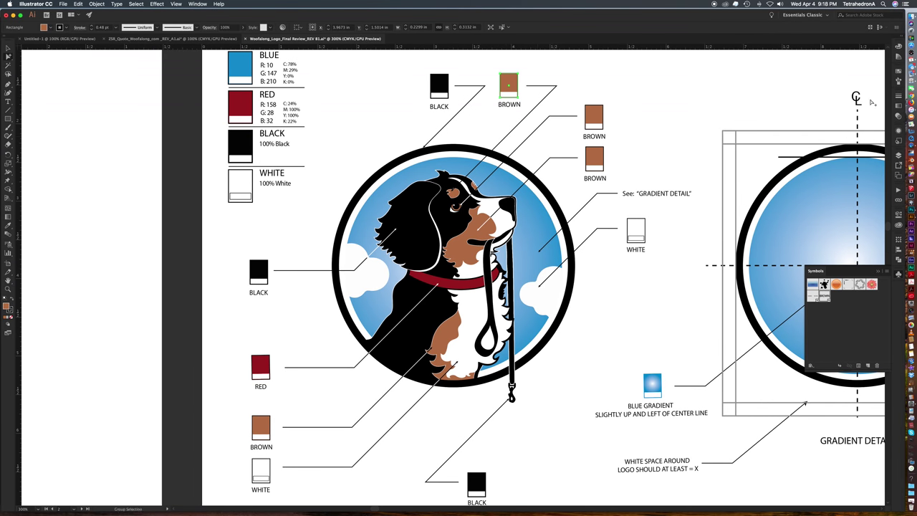
pyautogui.click(898, 73)
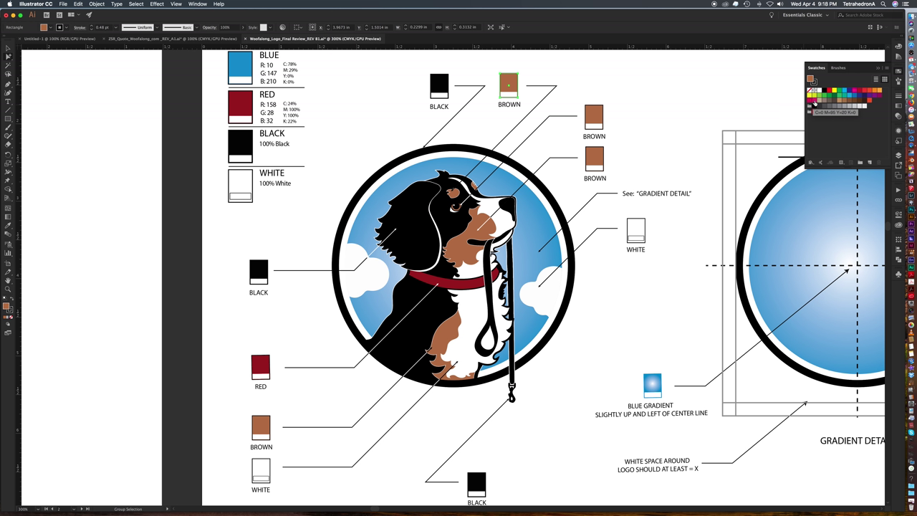
pyautogui.click(813, 104)
pyautogui.click(657, 118)
pyautogui.click(594, 116)
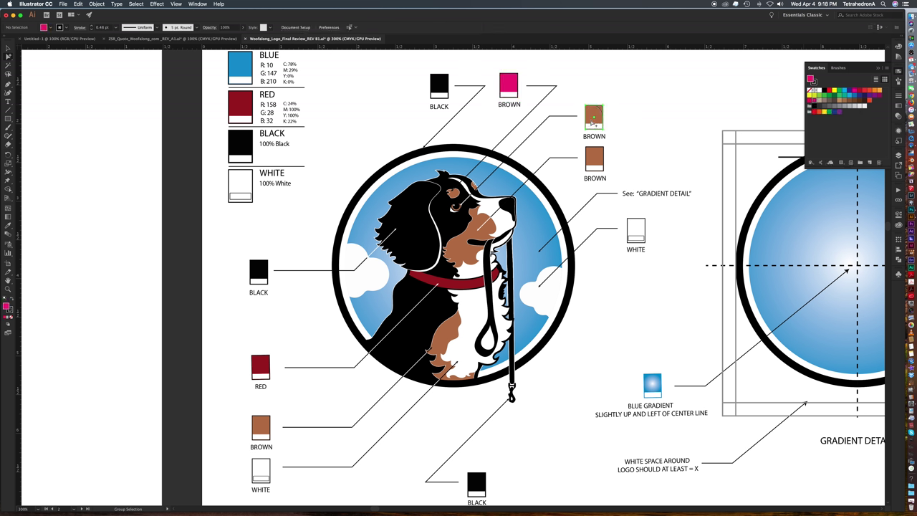
pyautogui.keyDown('shift'); pyautogui.click(596, 154); pyautogui.keyUp('shift')
pyautogui.keyDown('shift'); pyautogui.click(260, 426); pyautogui.keyUp('shift')
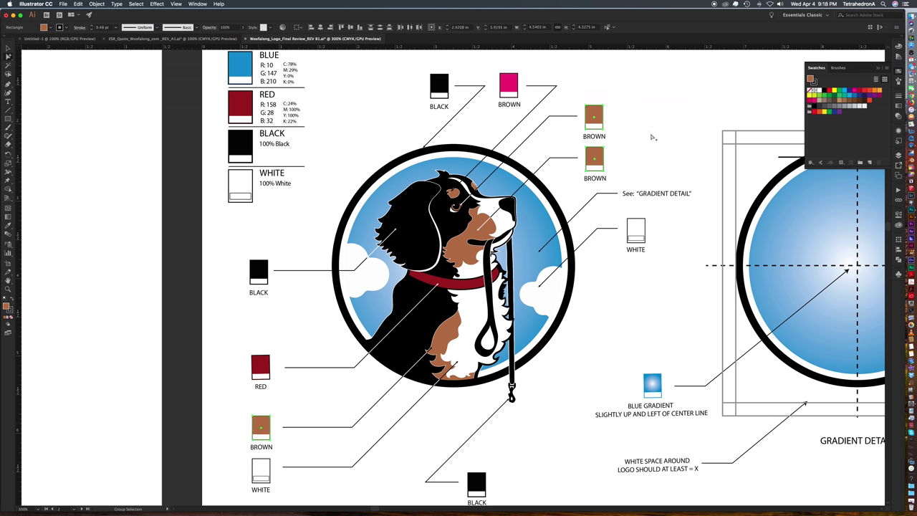
pyautogui.click(594, 118)
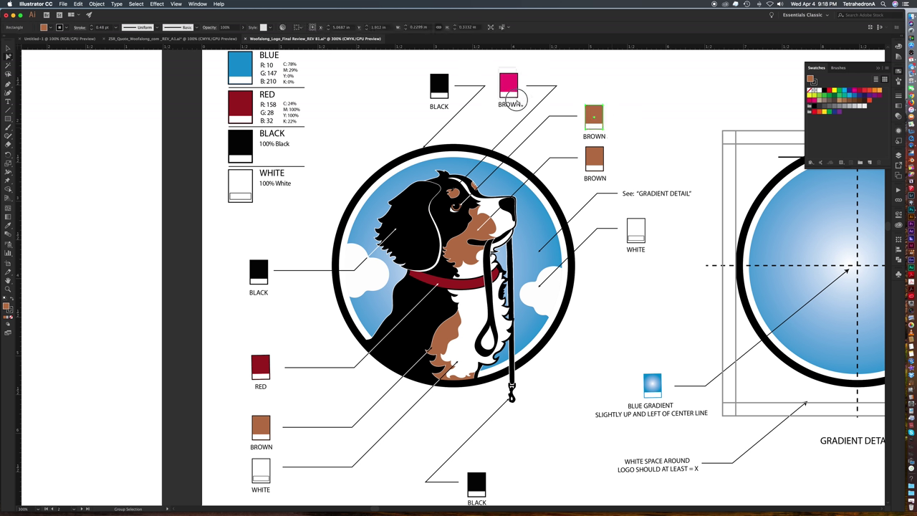
# Create a dynamic movie clip symbol named PINK from the whole magenta swatch above the topmost BROWN label.
pyautogui.click(508, 85)
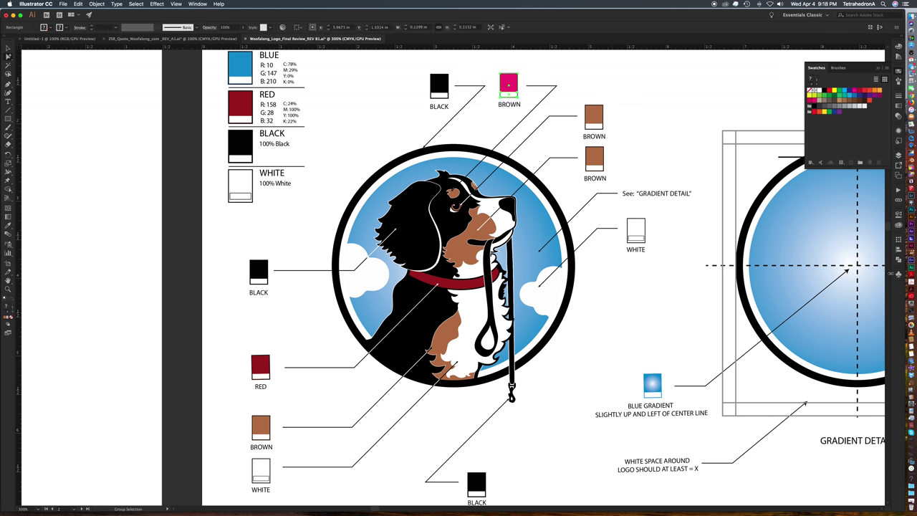
pyautogui.click(898, 273)
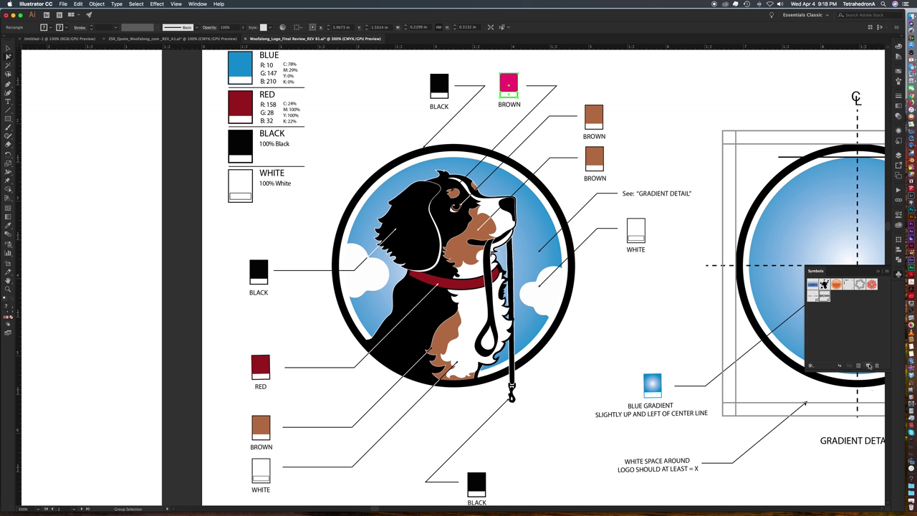
pyautogui.click(869, 366)
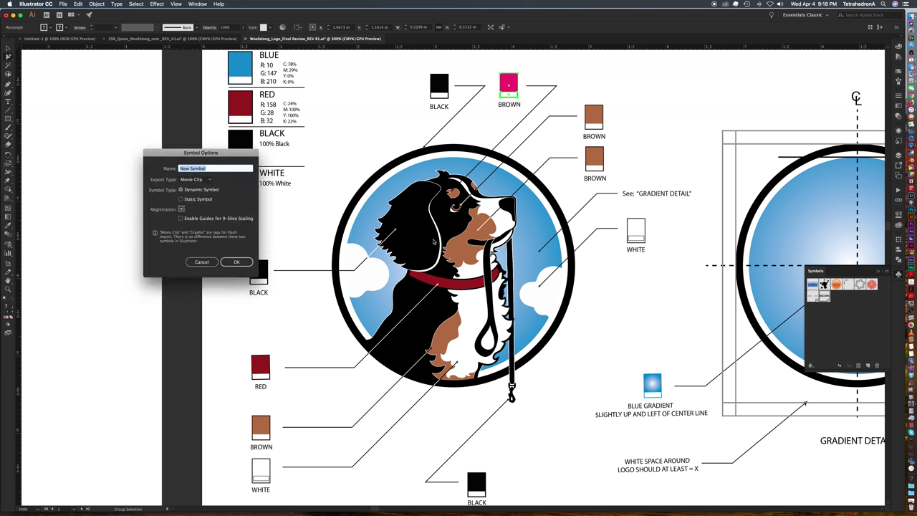
pyautogui.write('PINK')
pyautogui.press('Return')
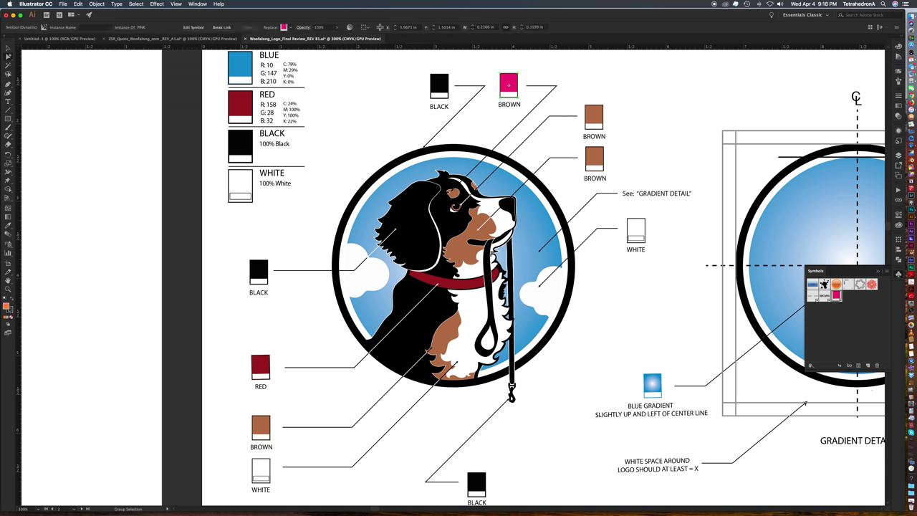
pyautogui.click(570, 86)
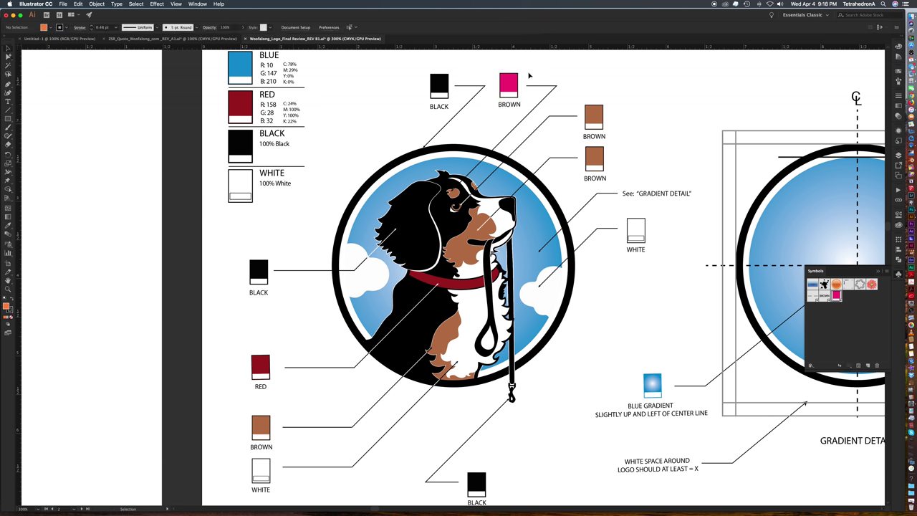
# Place a copy of the PINK symbol instance over the second brown swatch and delete the original swatch beneath it.
pyautogui.click(509, 87)
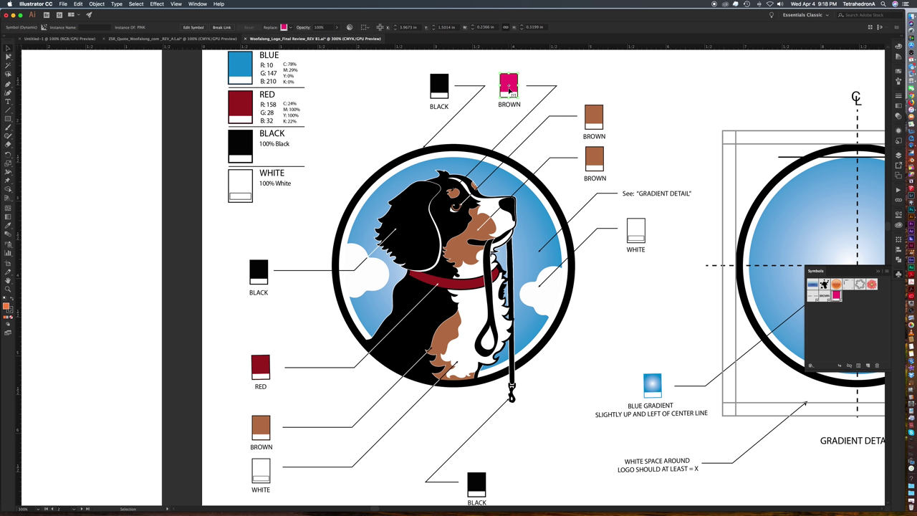
pyautogui.moveTo(509, 87); pyautogui.dragTo(594, 119)
pyautogui.click(597, 119)
pyautogui.press('Delete')
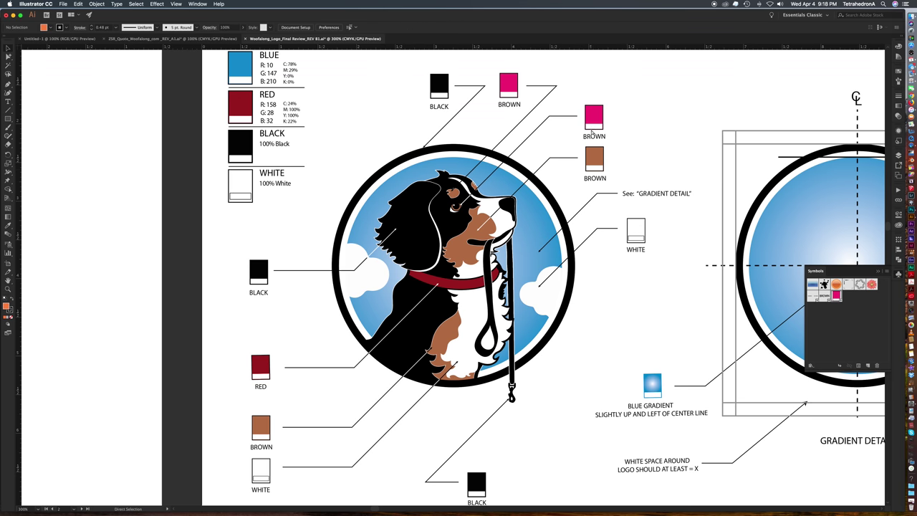
pyautogui.click(594, 126)
pyautogui.click(596, 98)
# Replace the remaining two brown swatches, below the second one and below the RED label, with copies of the PINK symbol instance.
pyautogui.moveTo(594, 119); pyautogui.dragTo(596, 160)
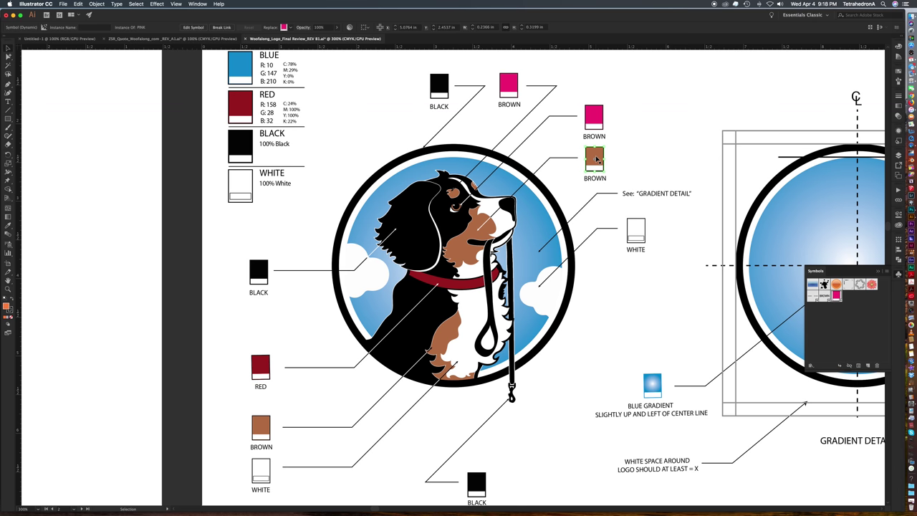
pyautogui.press('super+shift+a')
pyautogui.click(596, 159)
pyautogui.press('Delete')
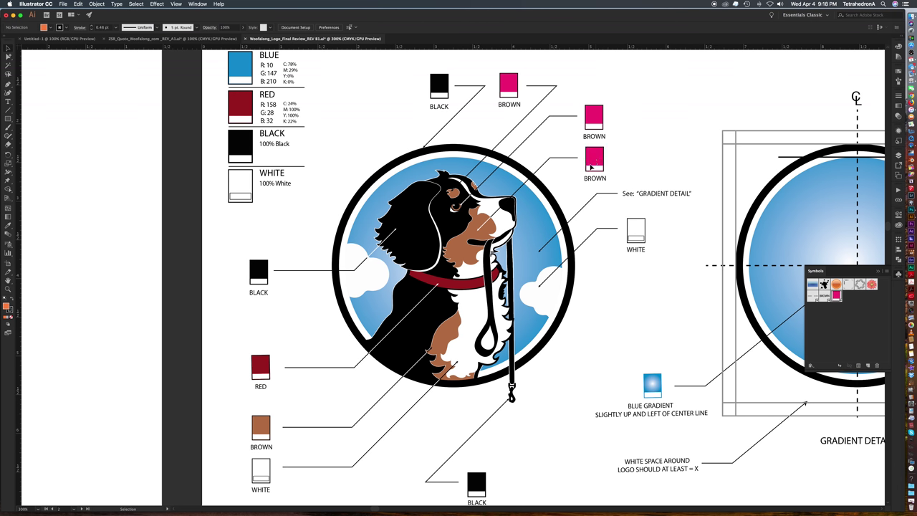
pyautogui.moveTo(594, 159); pyautogui.dragTo(262, 431)
pyautogui.press('super+shift+a')
pyautogui.click(264, 428)
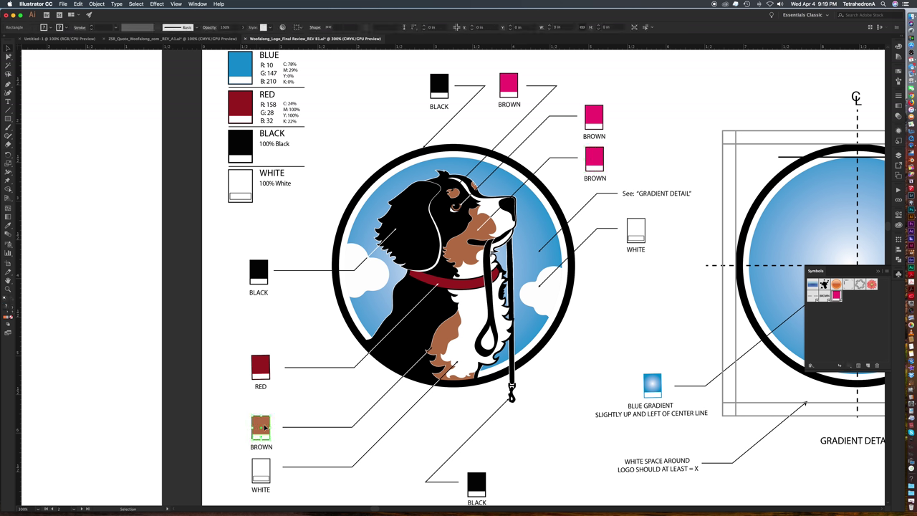
pyautogui.click(317, 374)
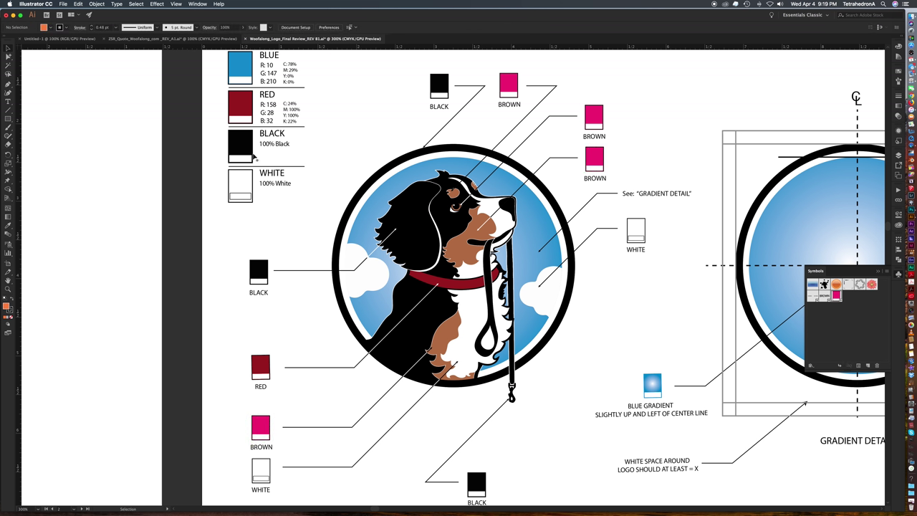
# Change the text inside the PMS Color symbol from BROWN to PINK and leave symbol editing.
pyautogui.click(8, 58)
pyautogui.click(509, 100)
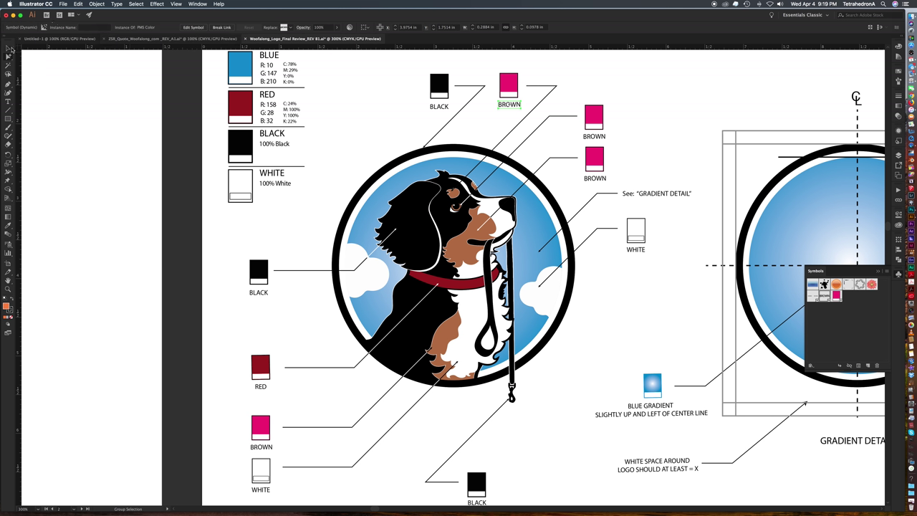
pyautogui.press('v')
pyautogui.doubleClick(507, 106)
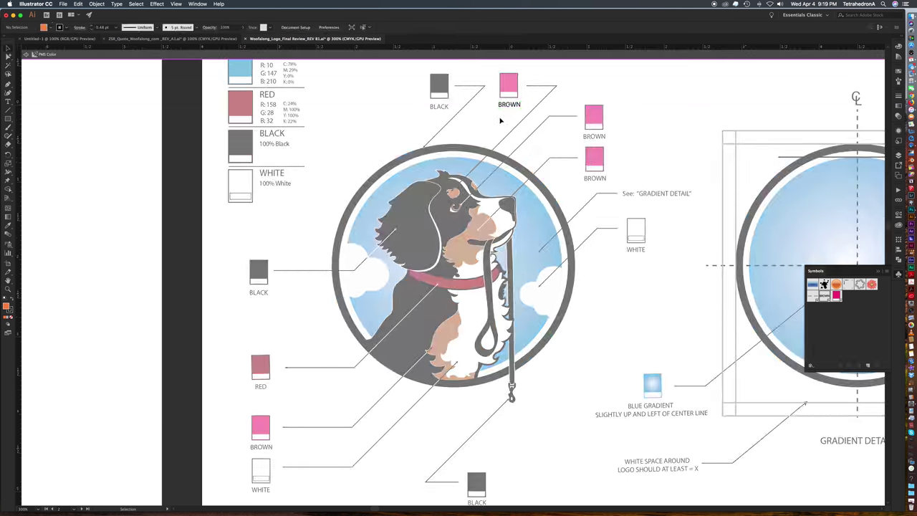
pyautogui.doubleClick(500, 106)
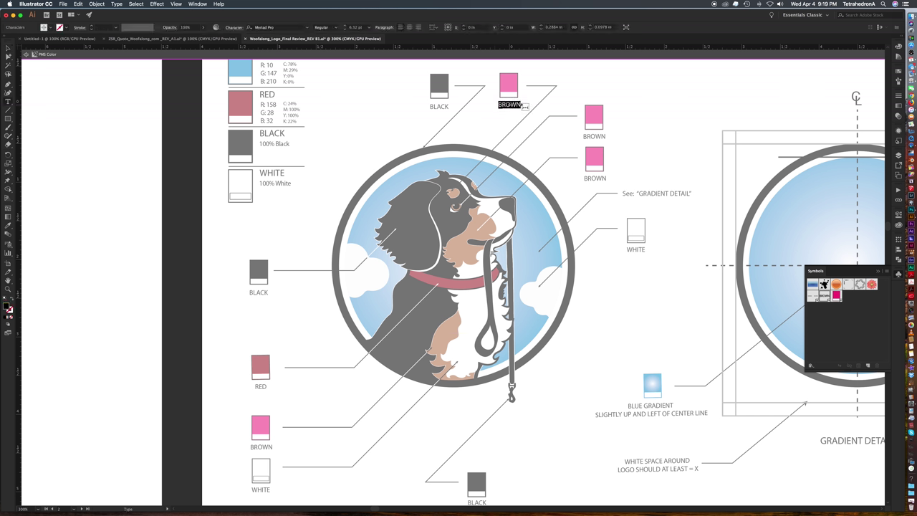
pyautogui.write('PINK')
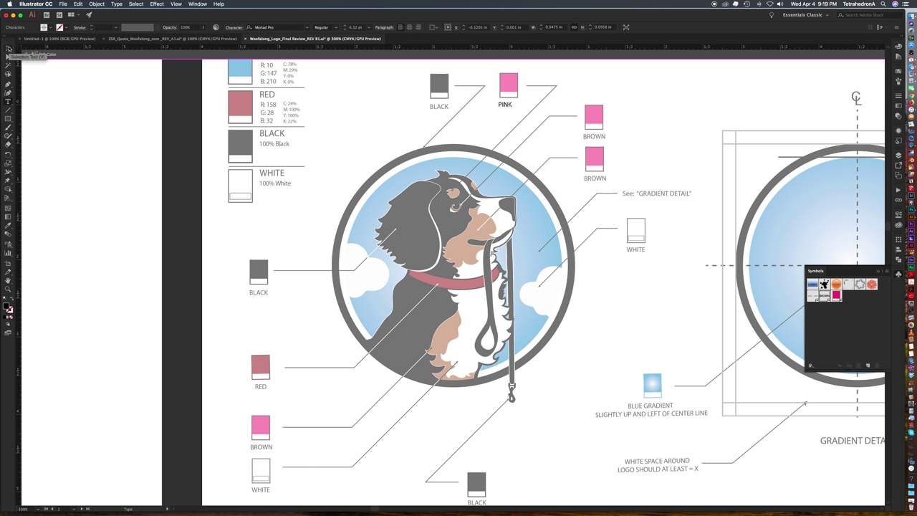
pyautogui.click(9, 48)
pyautogui.doubleClick(600, 87)
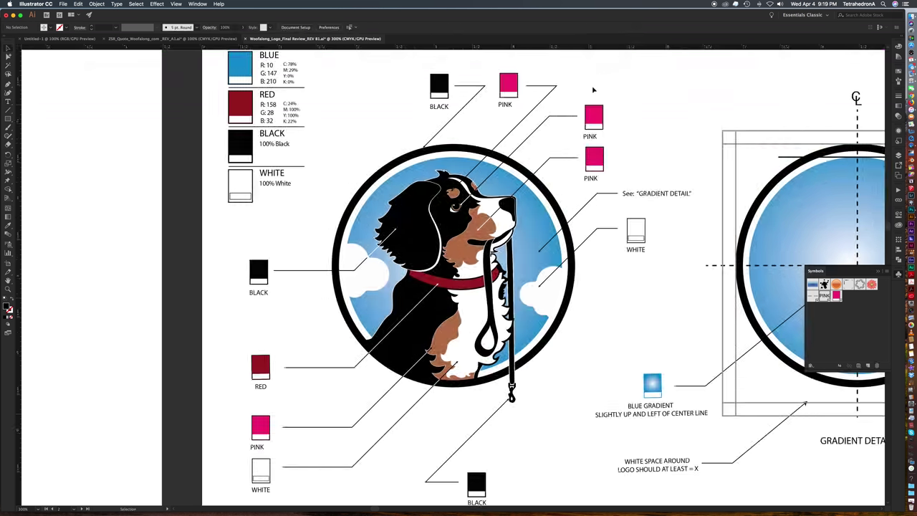
# Re-center the four PINK label instances horizontally beneath their swatches.
pyautogui.click(509, 104)
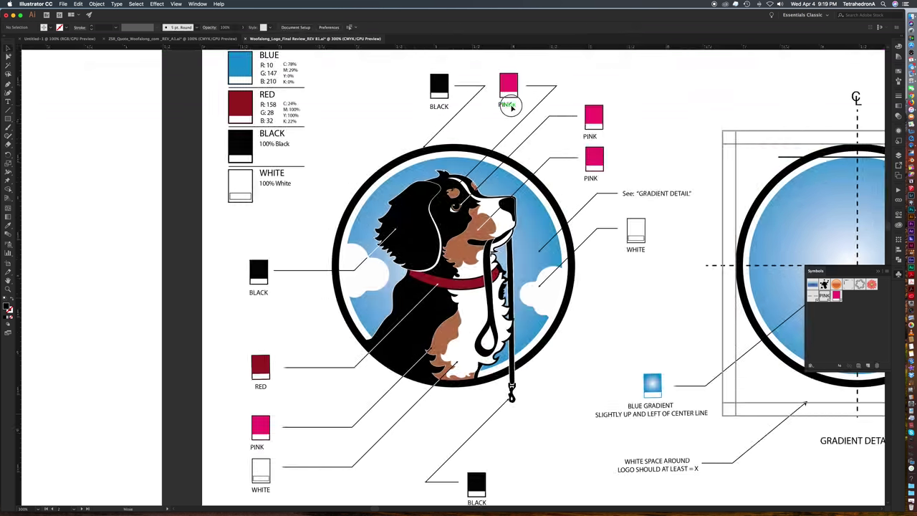
pyautogui.click(588, 136)
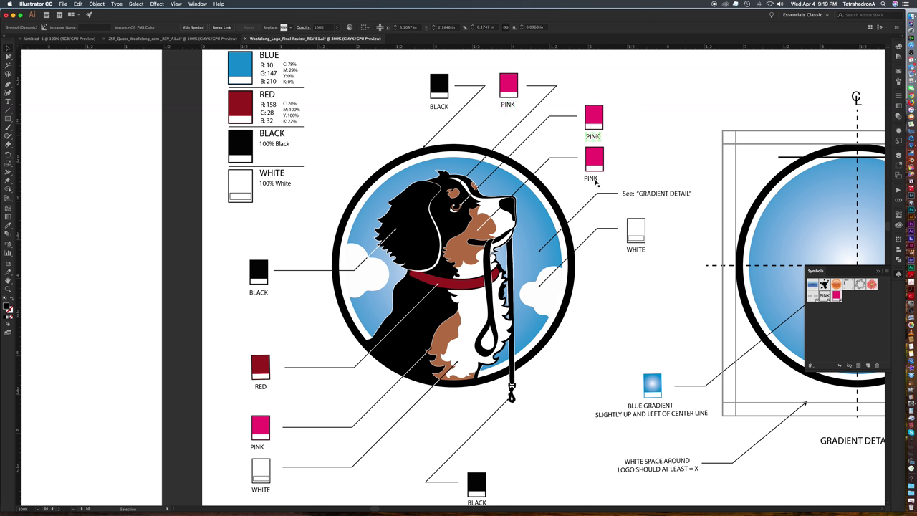
pyautogui.keyDown('shift'); pyautogui.click(601, 180); pyautogui.keyUp('shift')
pyautogui.moveTo(600, 180); pyautogui.dragTo(602, 180)
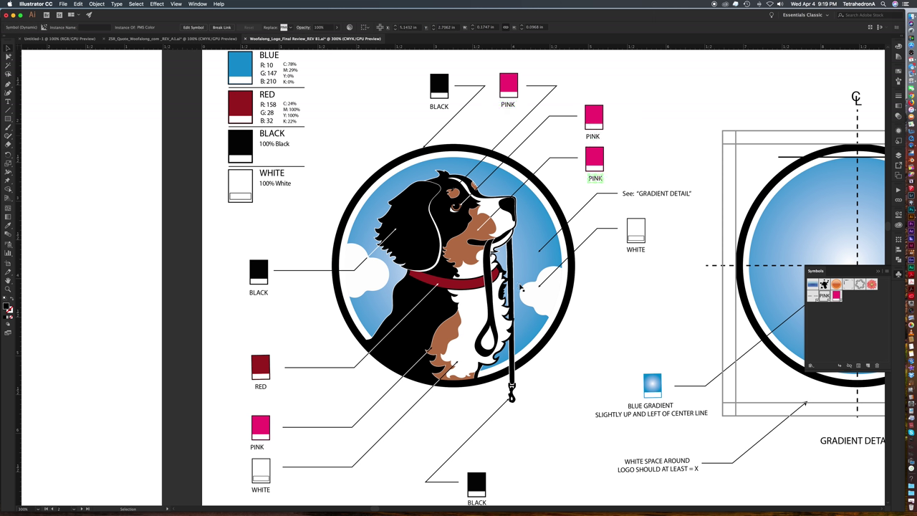
pyautogui.click(264, 446)
pyautogui.moveTo(258, 448); pyautogui.dragTo(262, 447)
pyautogui.click(297, 394)
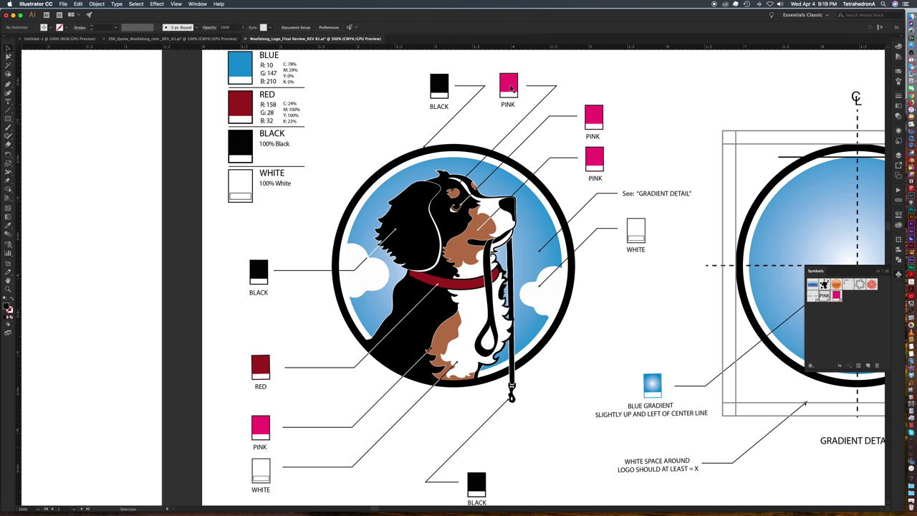
# Recolor the magenta fill inside the PINK symbol to bright cyan blue and leave symbol editing.
pyautogui.click(510, 87)
pyautogui.doubleClick(511, 90)
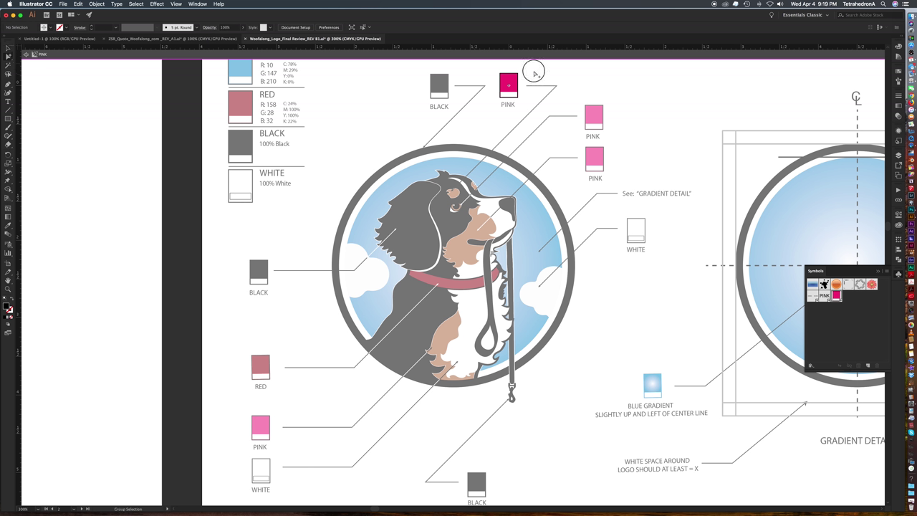
pyautogui.click(511, 86)
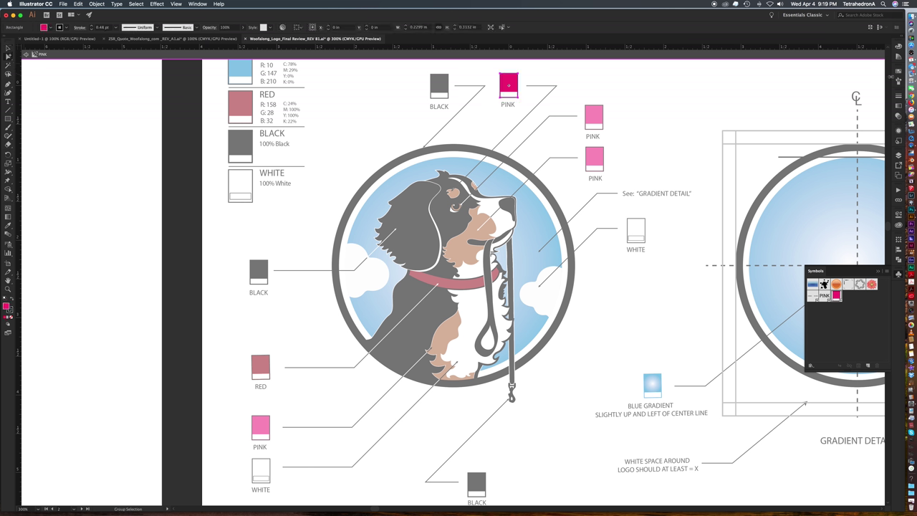
pyautogui.click(899, 71)
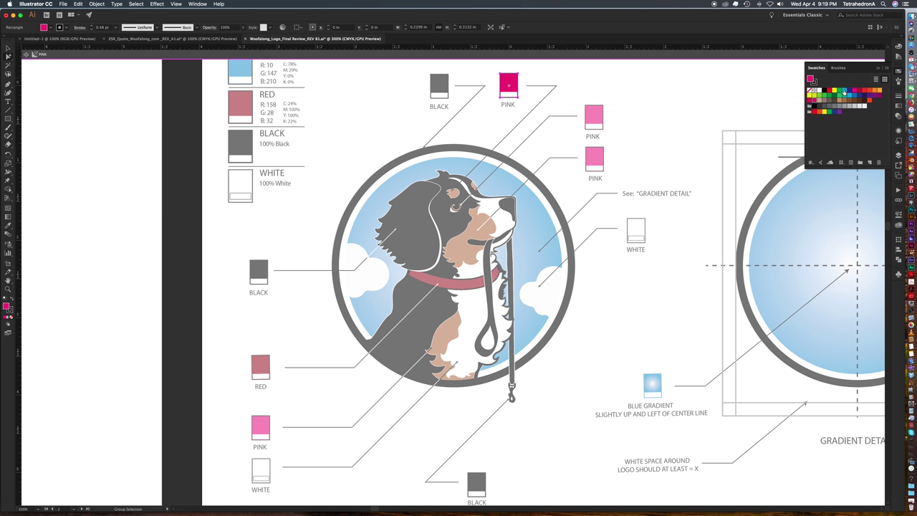
pyautogui.click(844, 92)
pyautogui.doubleClick(647, 106)
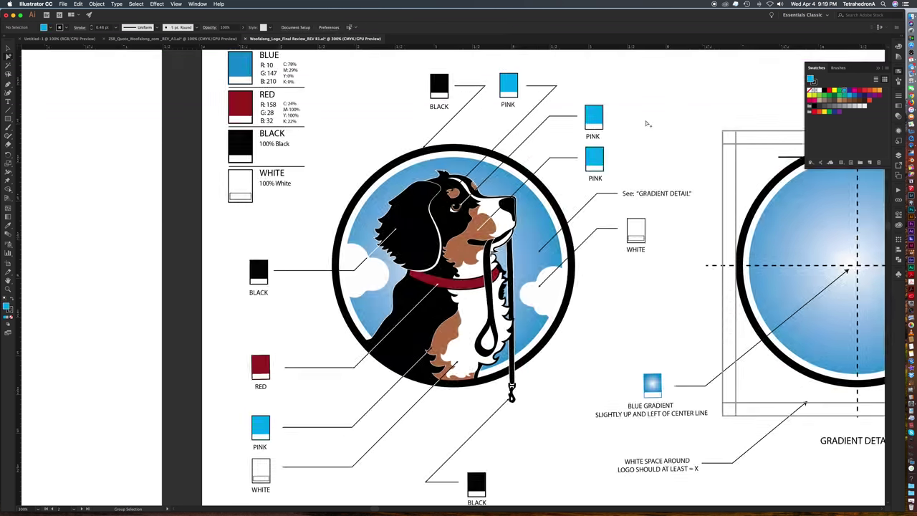
# Select the four PINK symbol instances in the color detail one after another to examine their updated fill.
pyautogui.click(259, 428)
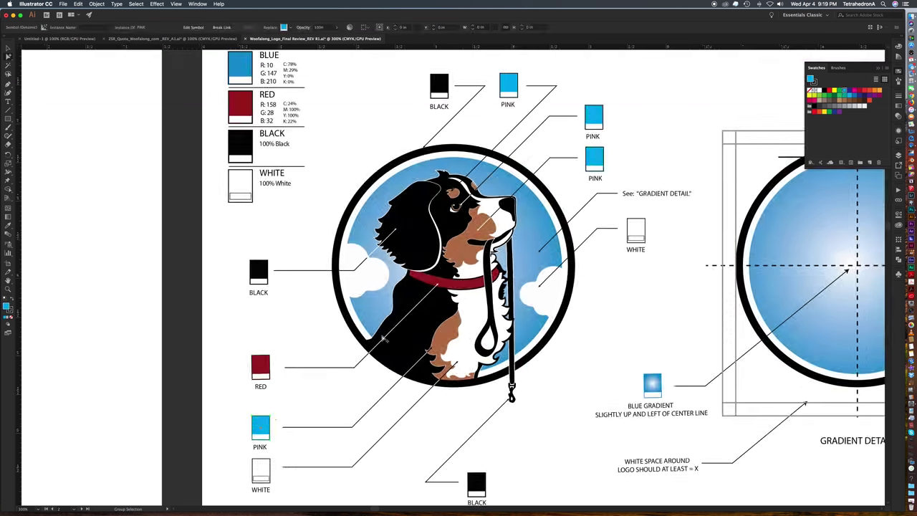
pyautogui.click(594, 159)
pyautogui.click(594, 118)
pyautogui.click(509, 85)
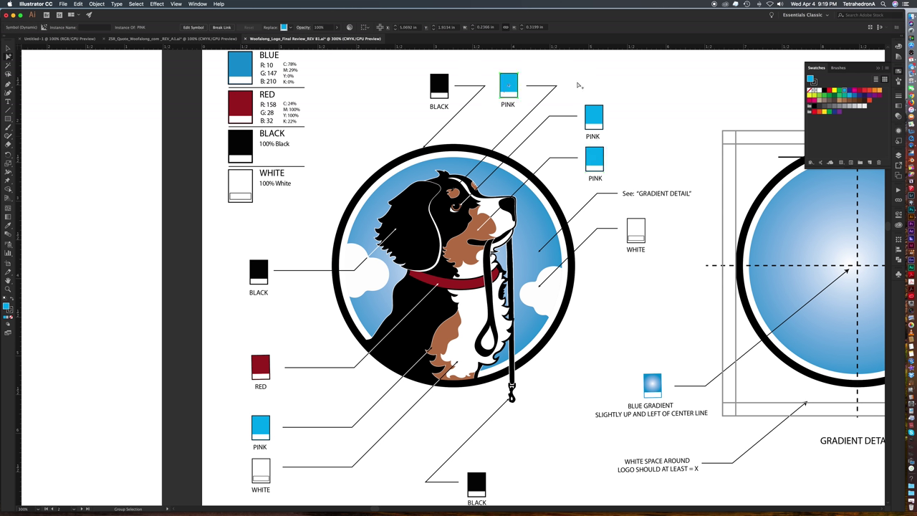
pyautogui.click(579, 86)
# Review sheets 1 and 2 side by side and examine the final logo sheet at closer range.
pyautogui.press('z')
pyautogui.keyDown('alt'); pyautogui.click(393, 296); pyautogui.keyUp('alt')
pyautogui.keyDown('alt'); pyautogui.click(395, 294); pyautogui.keyUp('alt')
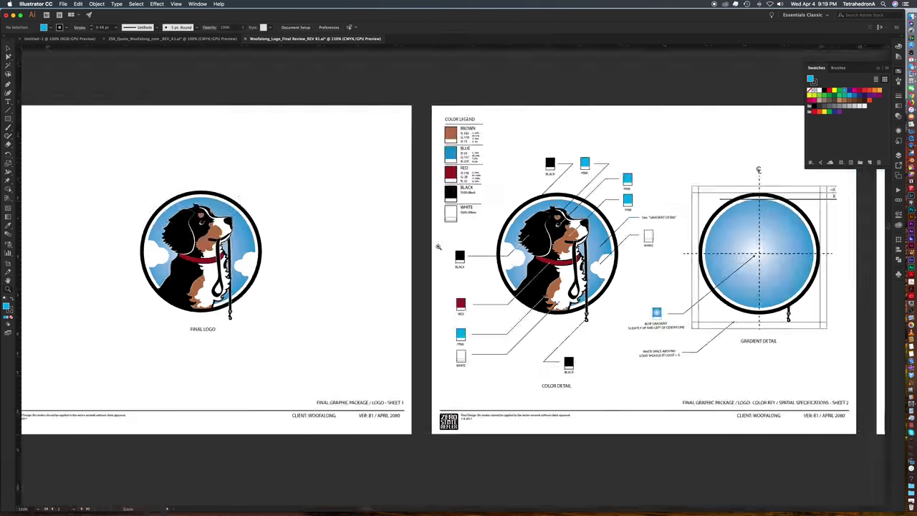
pyautogui.moveTo(500, 250); pyautogui.dragTo(569, 259)
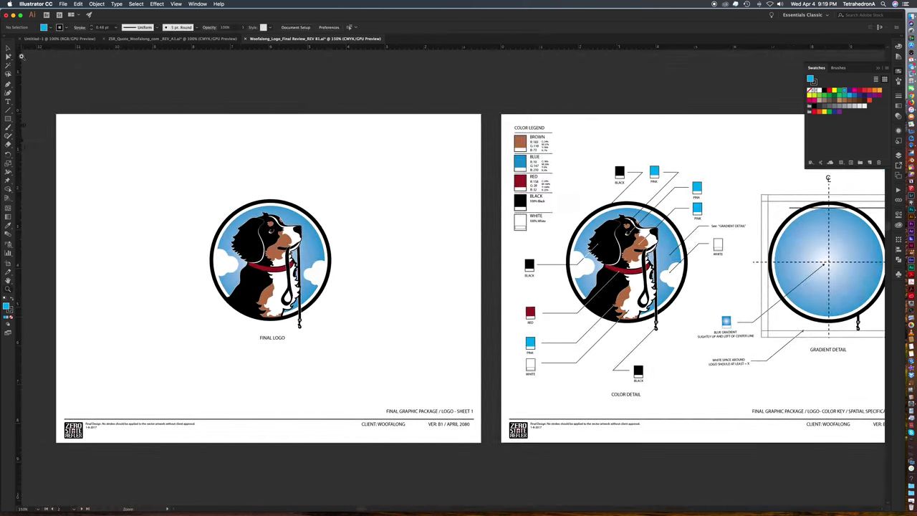
pyautogui.click(8, 48)
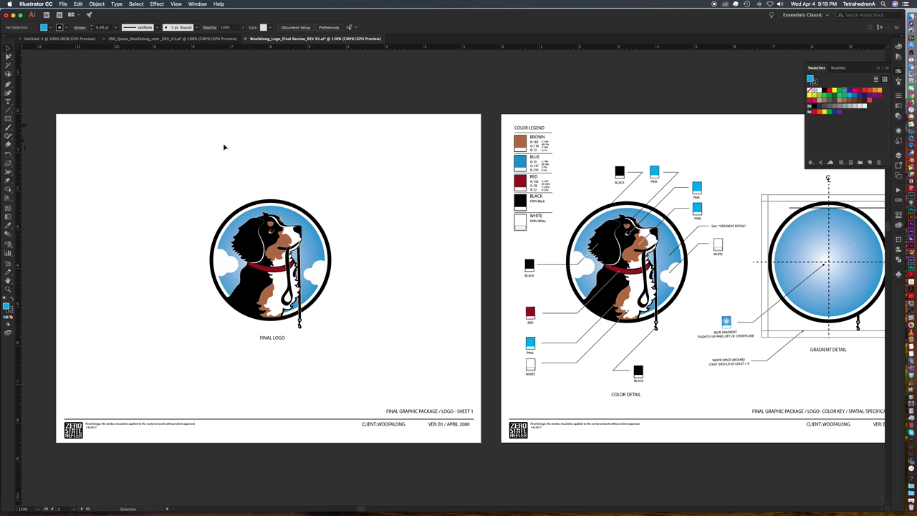
pyautogui.press('z')
pyautogui.click(441, 298)
pyautogui.moveTo(439, 298); pyautogui.dragTo(669, 321)
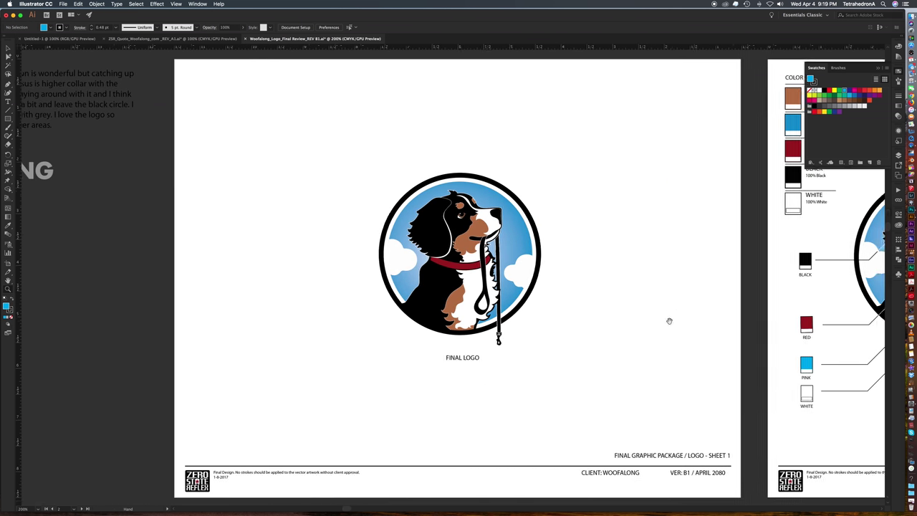
pyautogui.hscroll(2, 502, 165)
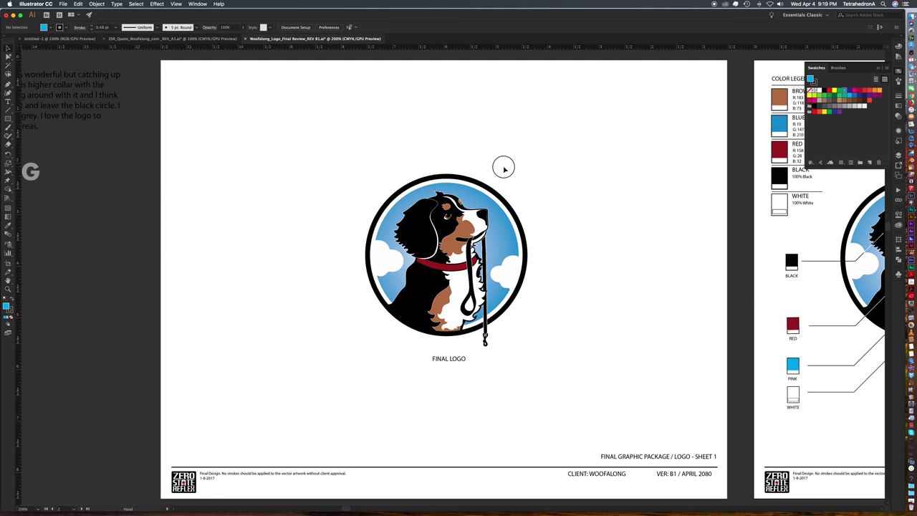